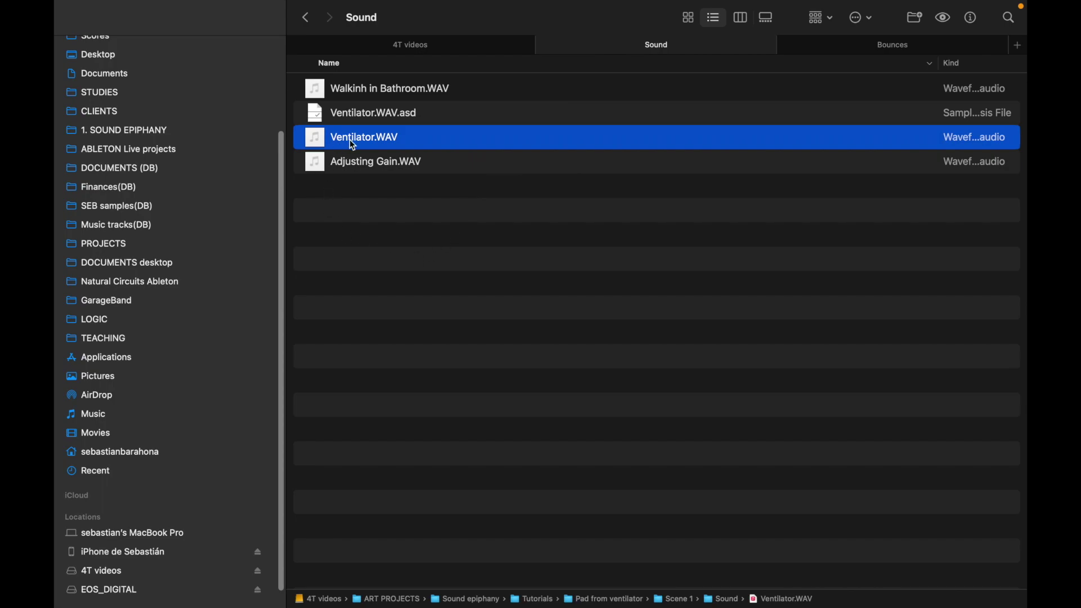
- Copy Ventilator.WAV in Finder and return to Ableton Live
left_click(348, 138)
left_click(349, 163)
left_click(320, 135)
key("super+c")
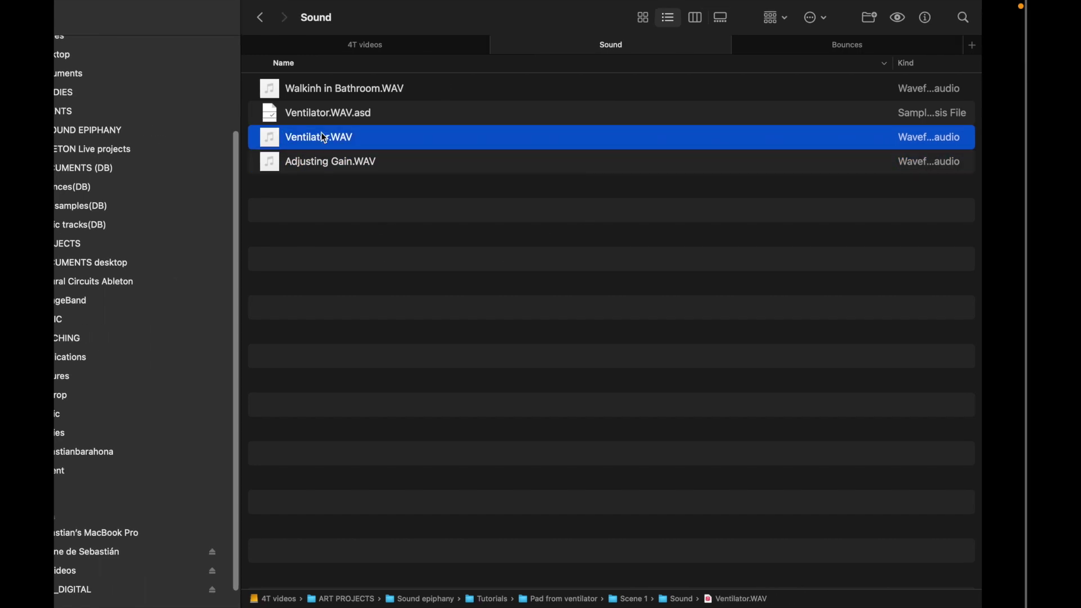
key("super+Tab")
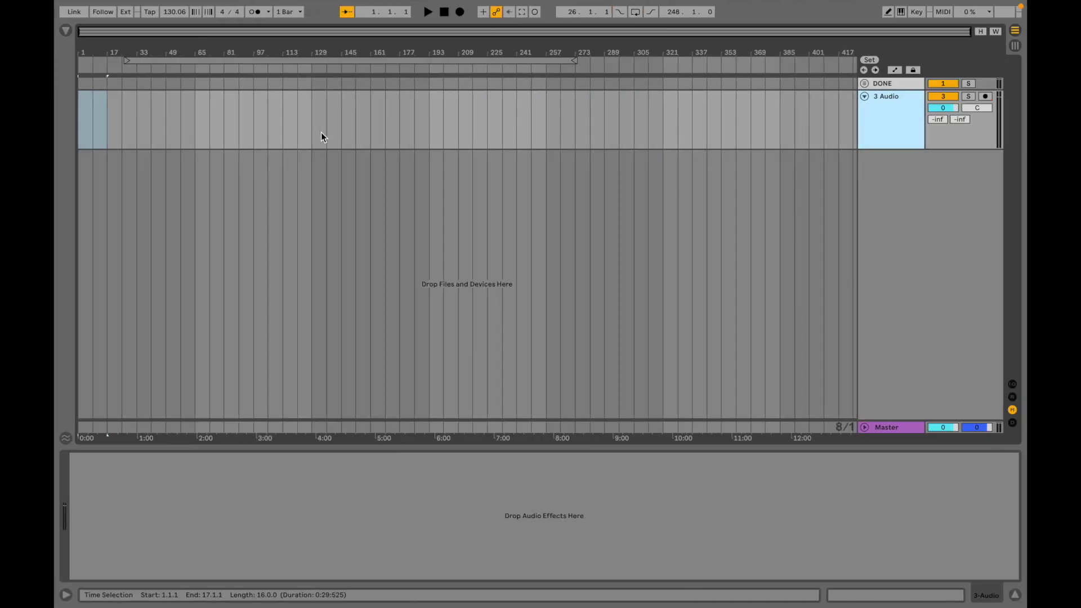
- Paste the Ventilator sample as a clip at bar 17 on the audio track
left_click(107, 130)
key("super+v")
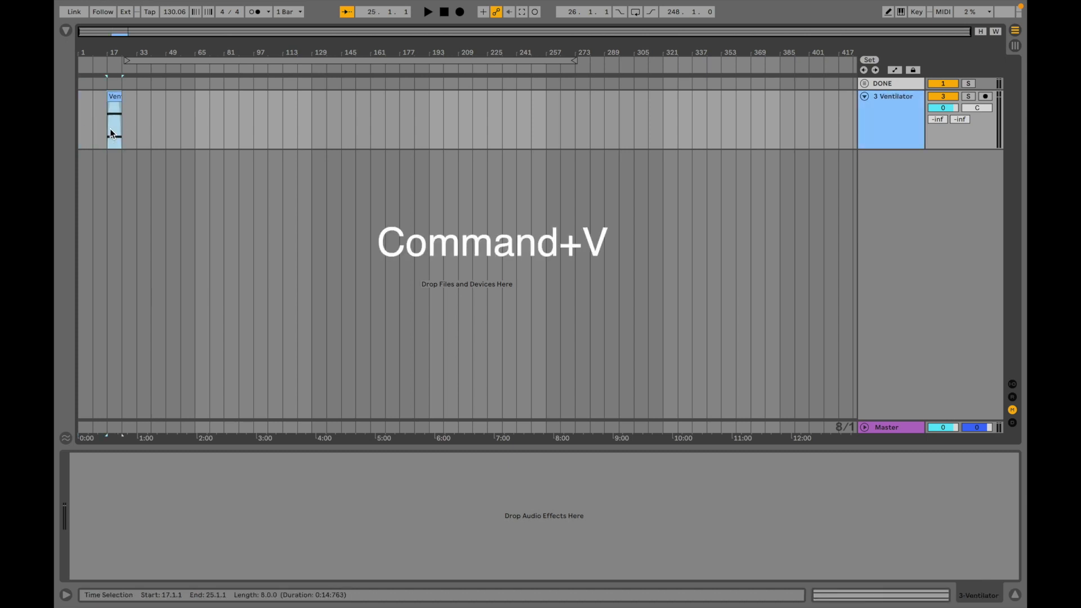
scroll(110, 134, "up", 5)
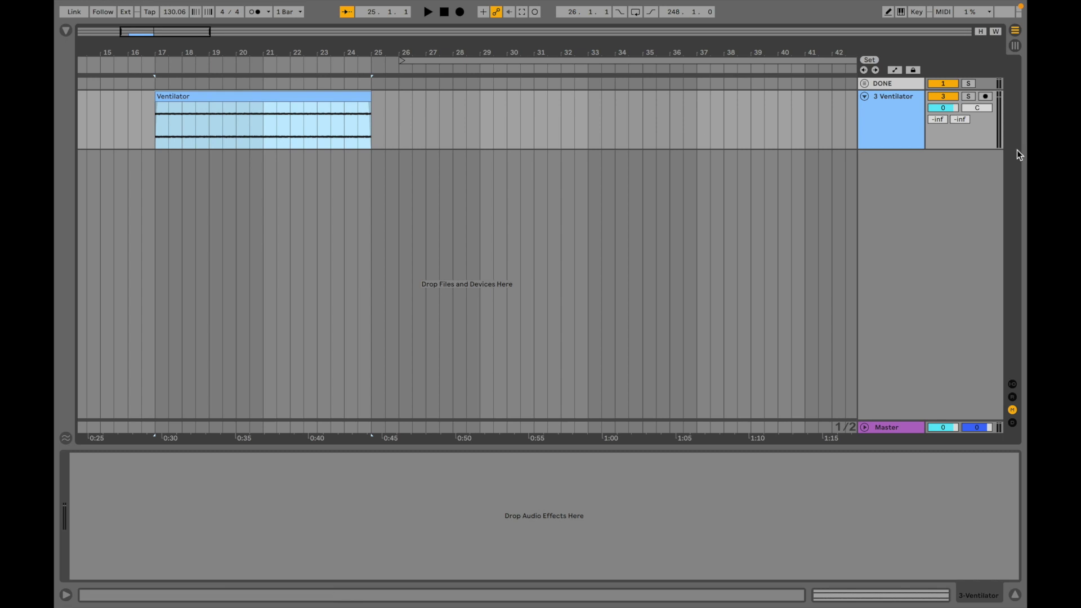
- Insert a new 4 MIDI track below 3 Ventilator and select it
left_click(905, 133)
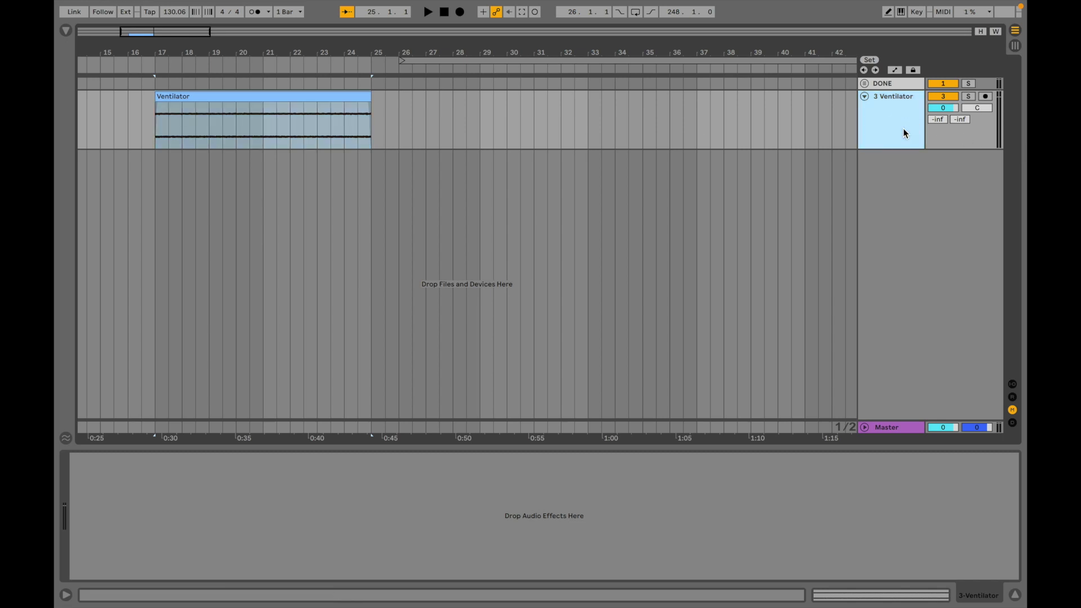
key("shift+super+t")
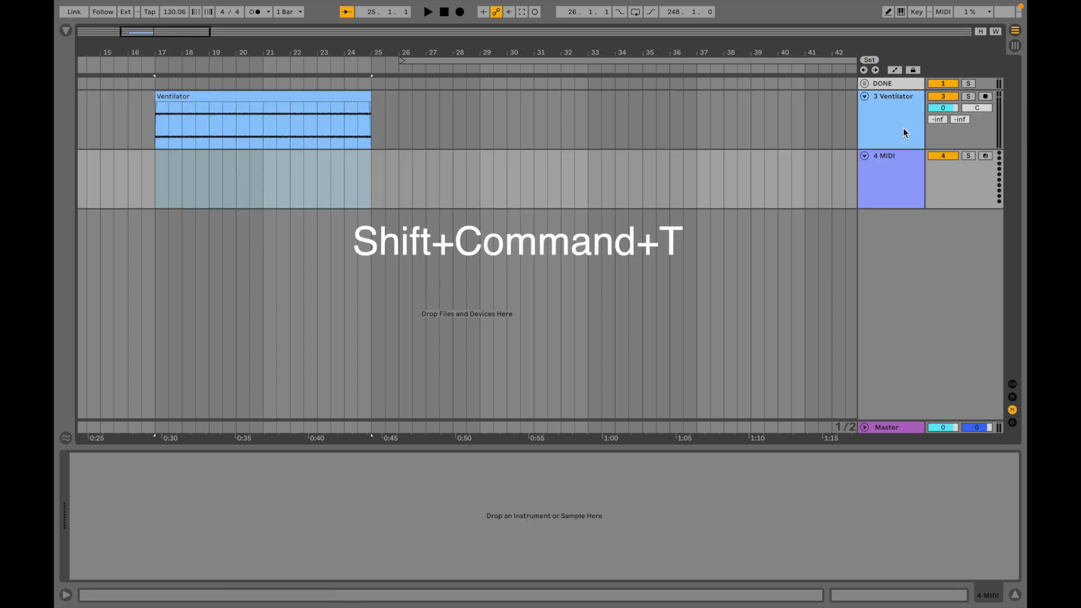
left_click(889, 188)
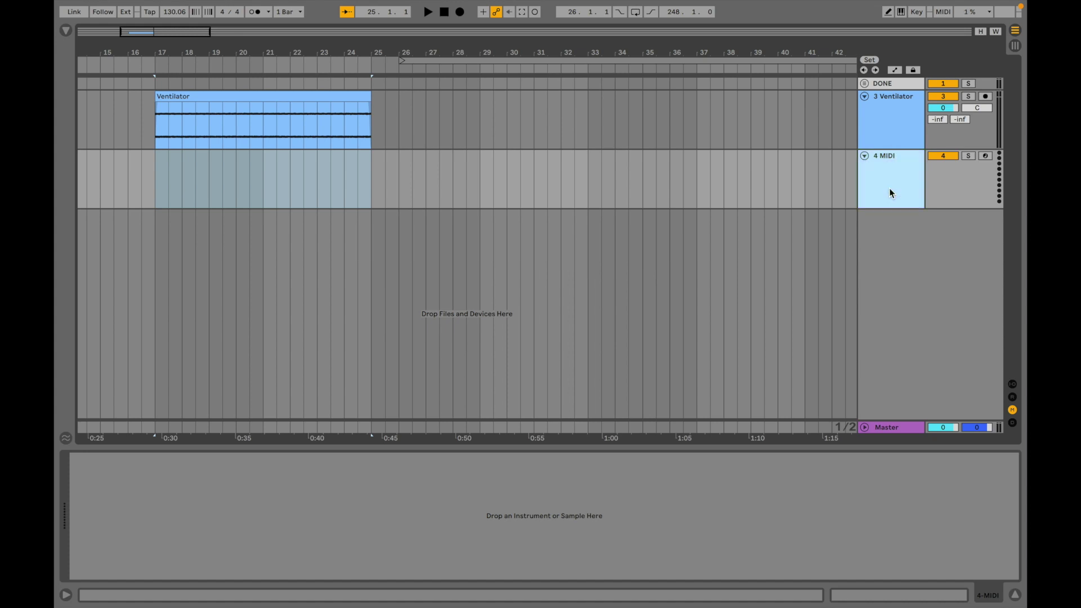
- Load an empty Sampler instrument onto the new MIDI track from a 'sampler' browser search
key("super+f")
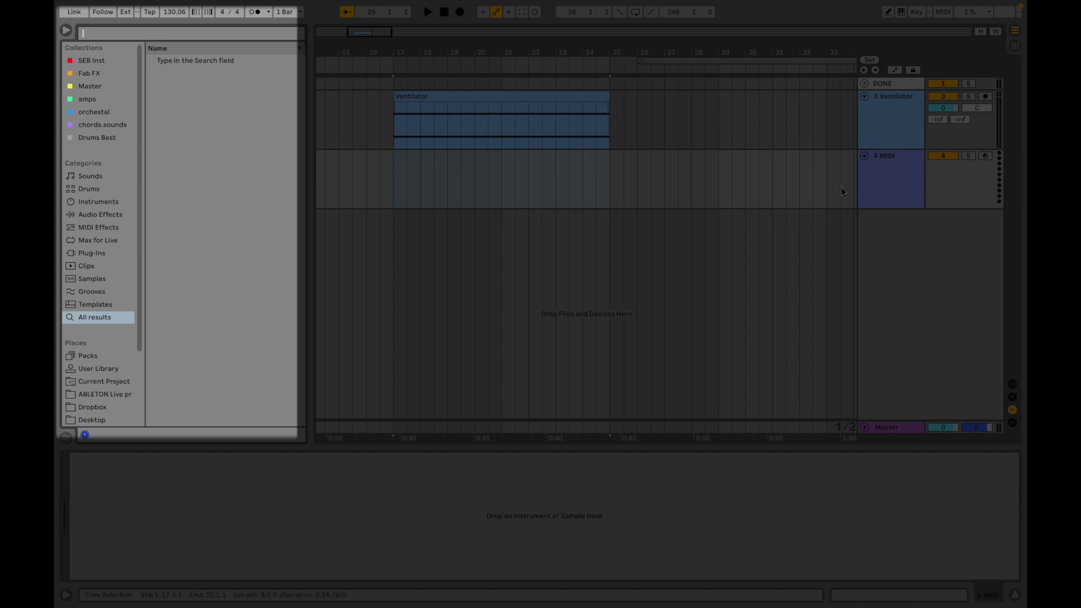
type("sample")
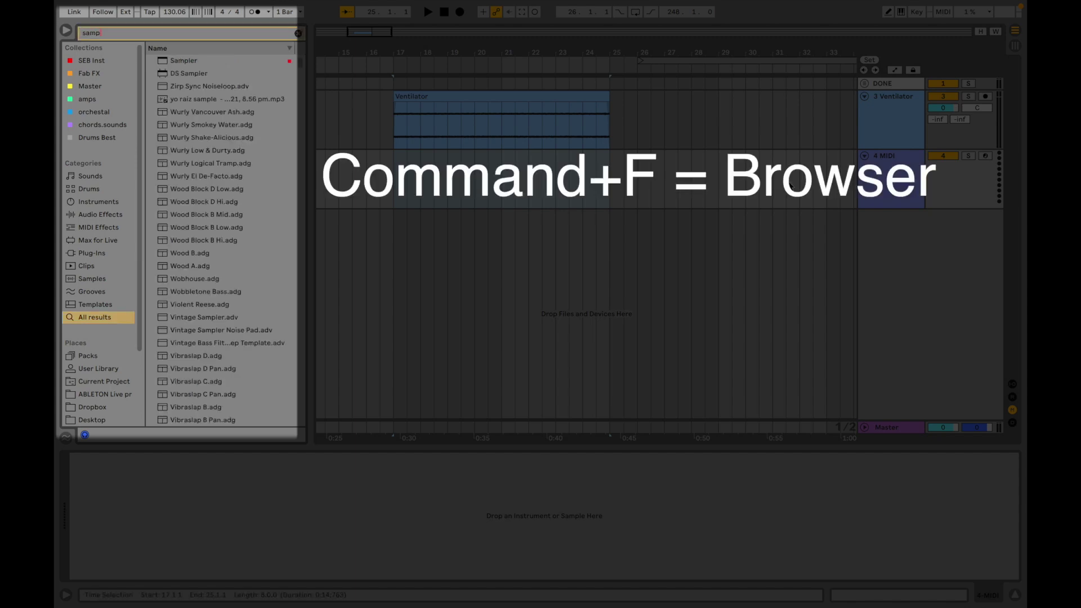
type("r")
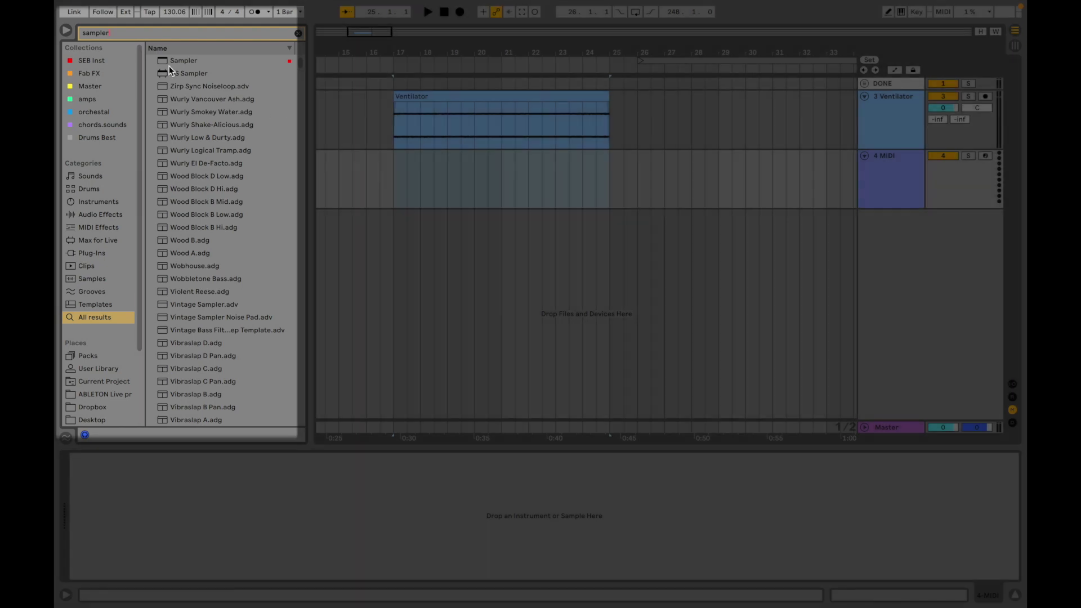
double_click(170, 61)
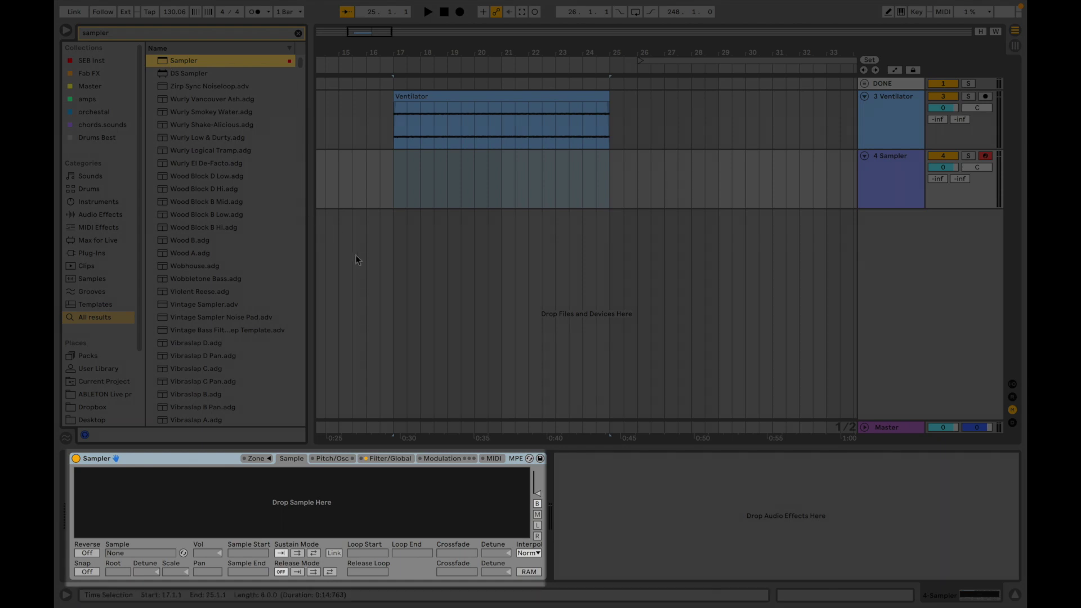
scroll(356, 254, "right", 3)
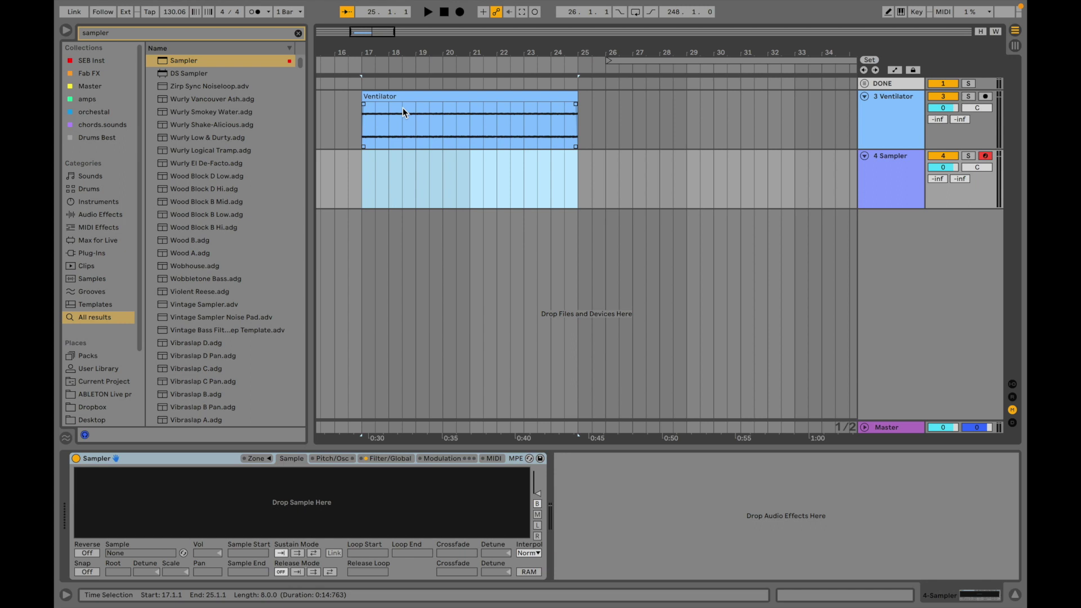
- Load the Ventilator clip into Sampler, then arm track 4 and audition notes
left_click_drag(403, 107, 257, 498)
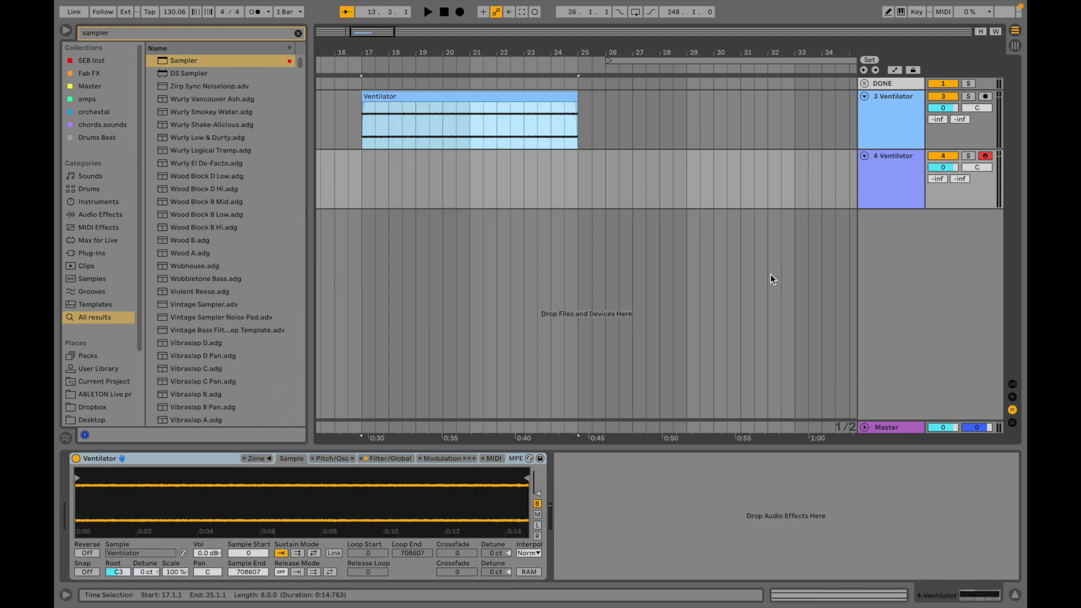
left_click(879, 181)
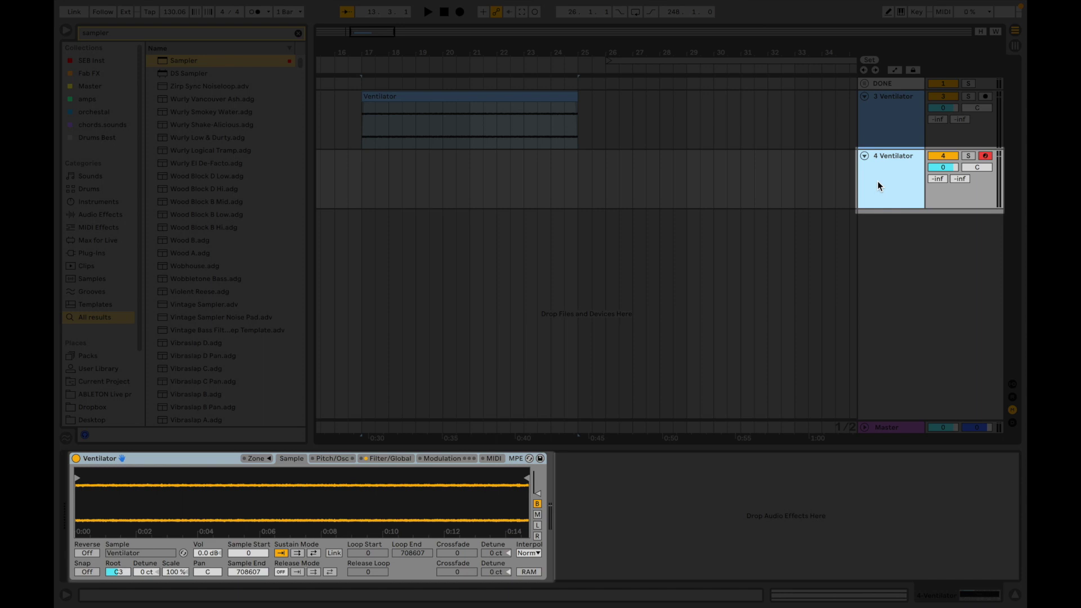
key("a")
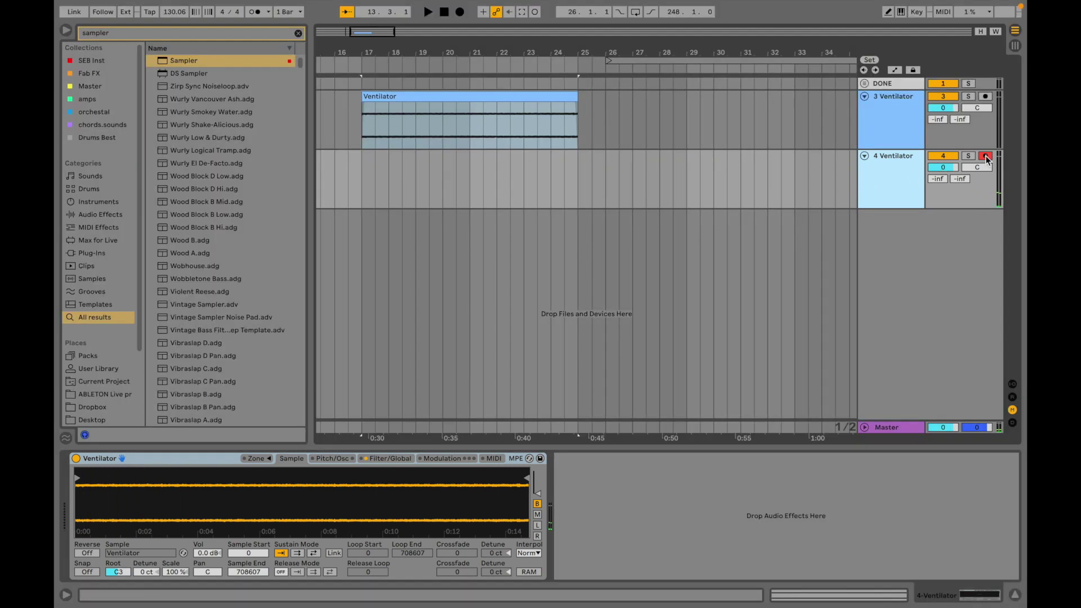
key("a")
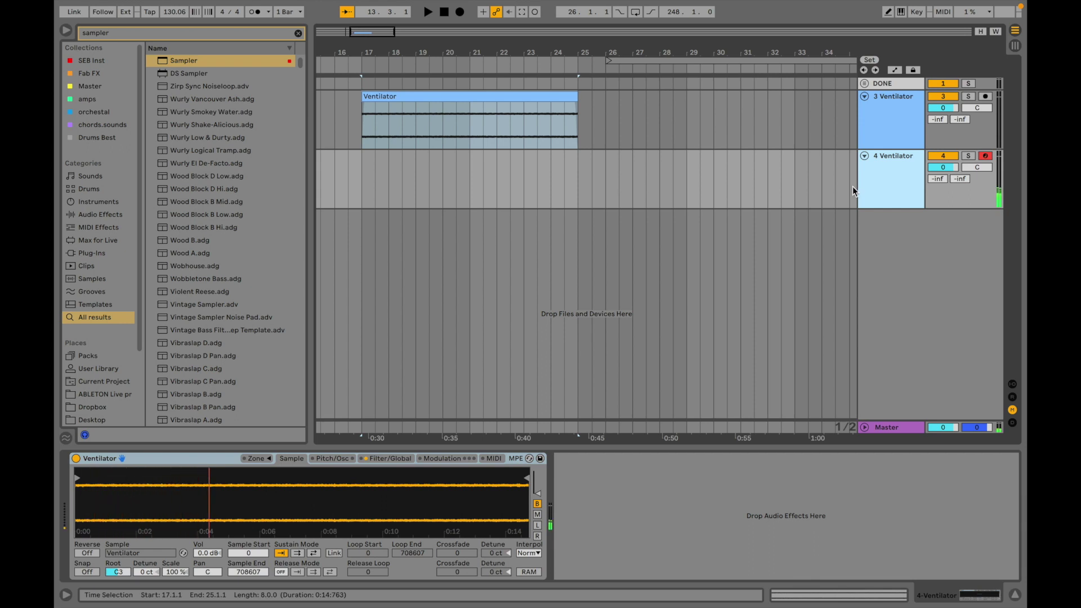
key("k")
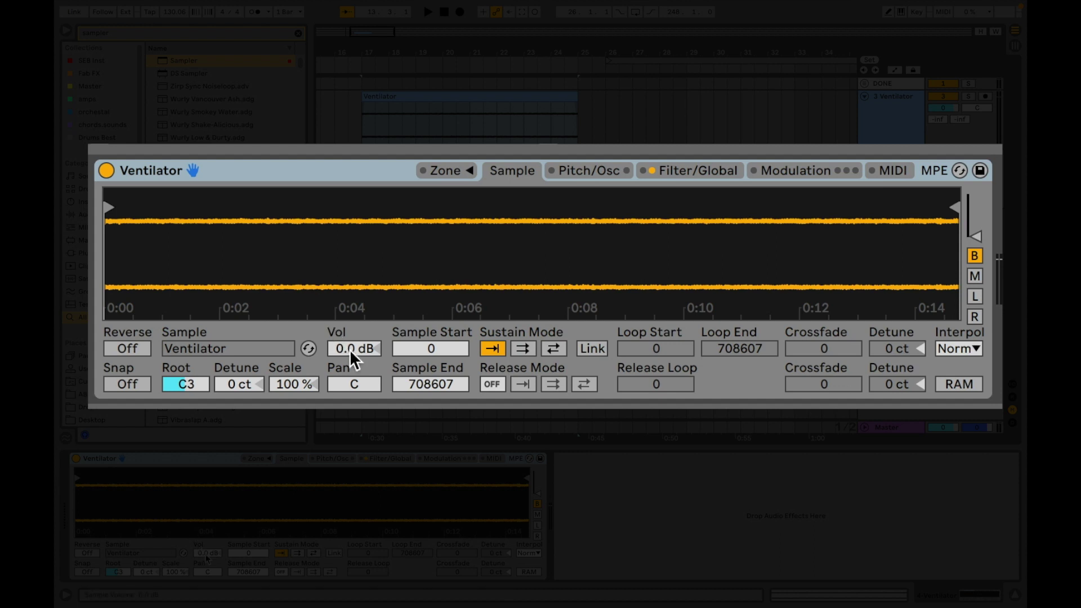
- Raise the Sampler volume to 15 dB and replay the sample to check the level
left_click_drag(356, 349, 356, 265)
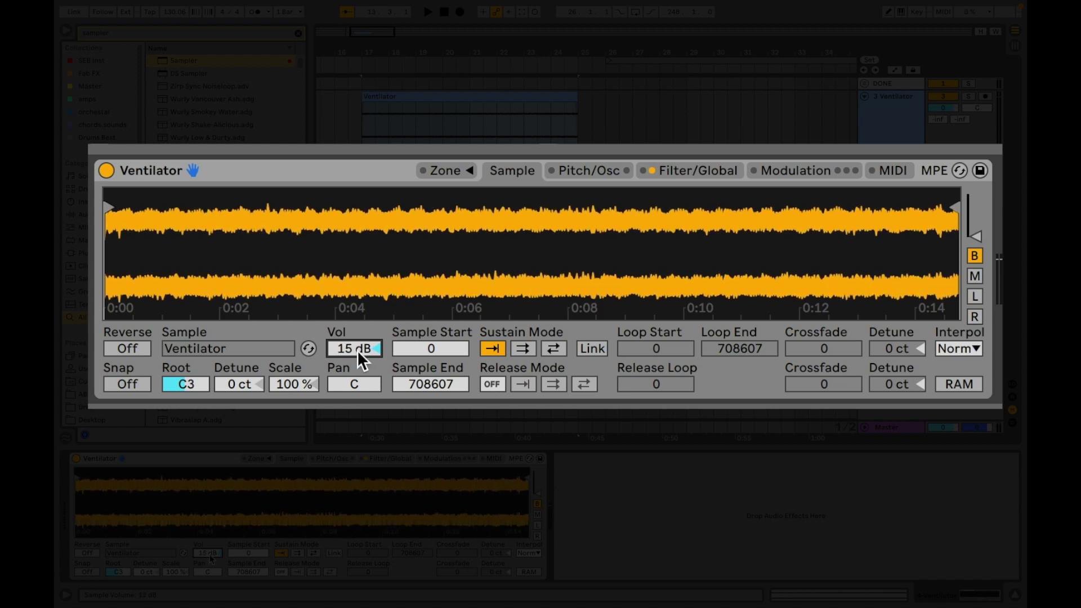
key("a")
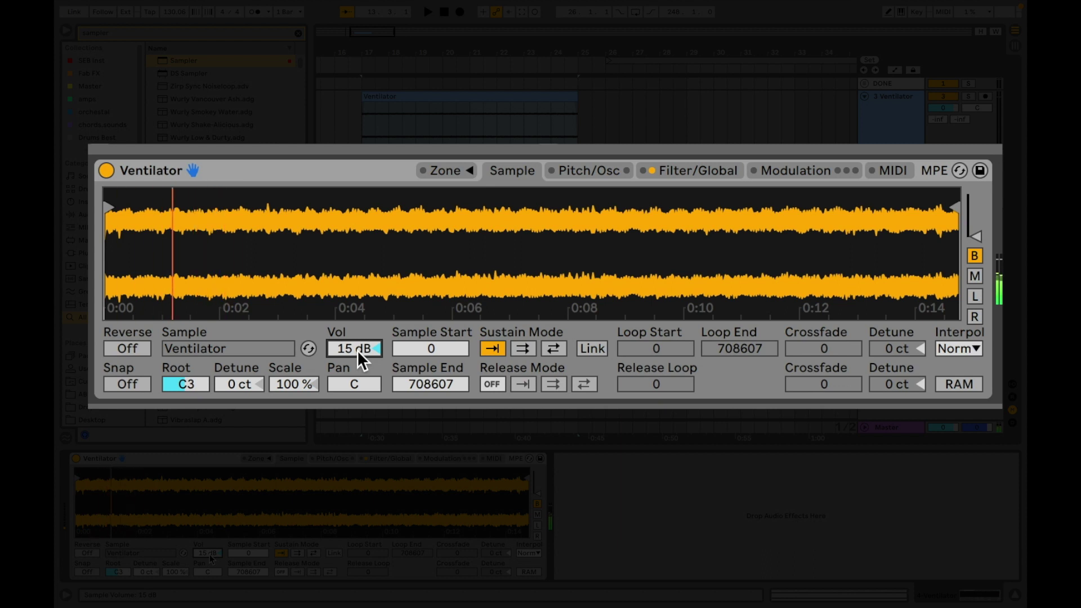
key("a")
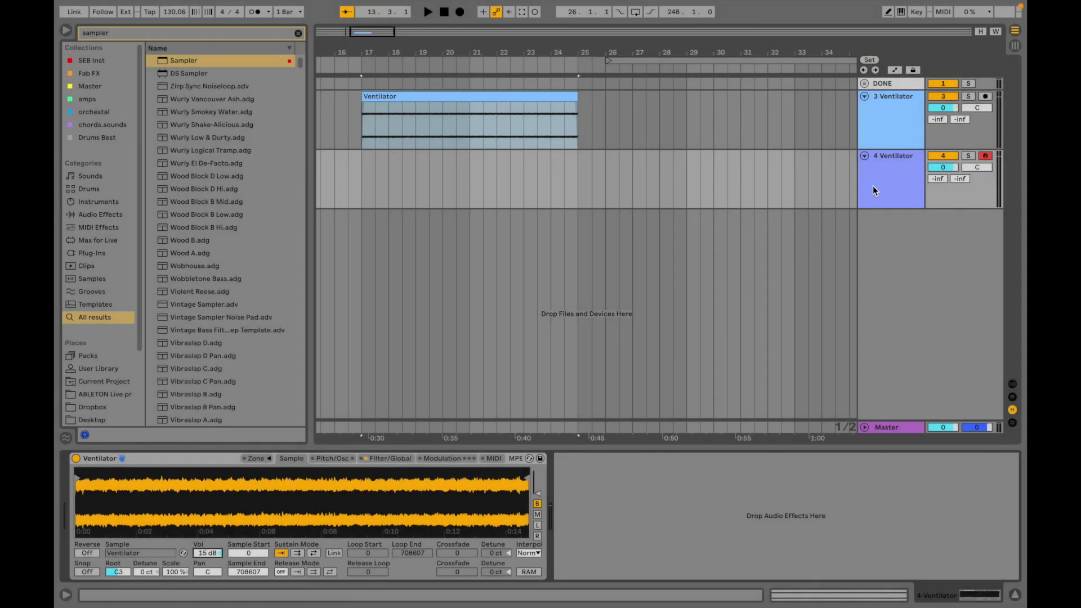
- Add a Tuner after the Sampler and set the sample's Detune to +21 ct
left_click(881, 185)
key("ctrl+f")
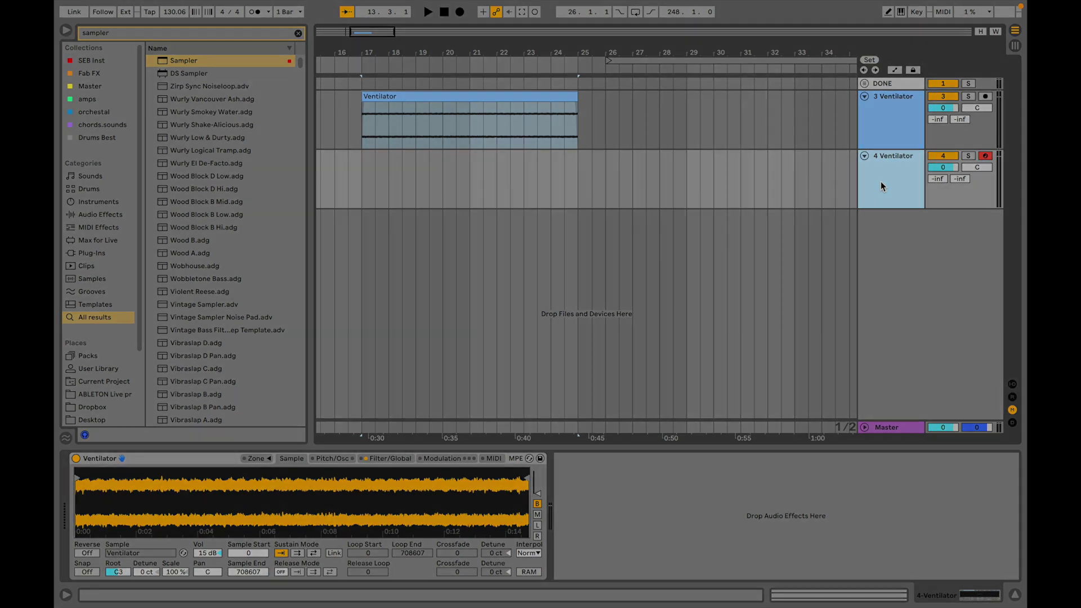
type("tuner")
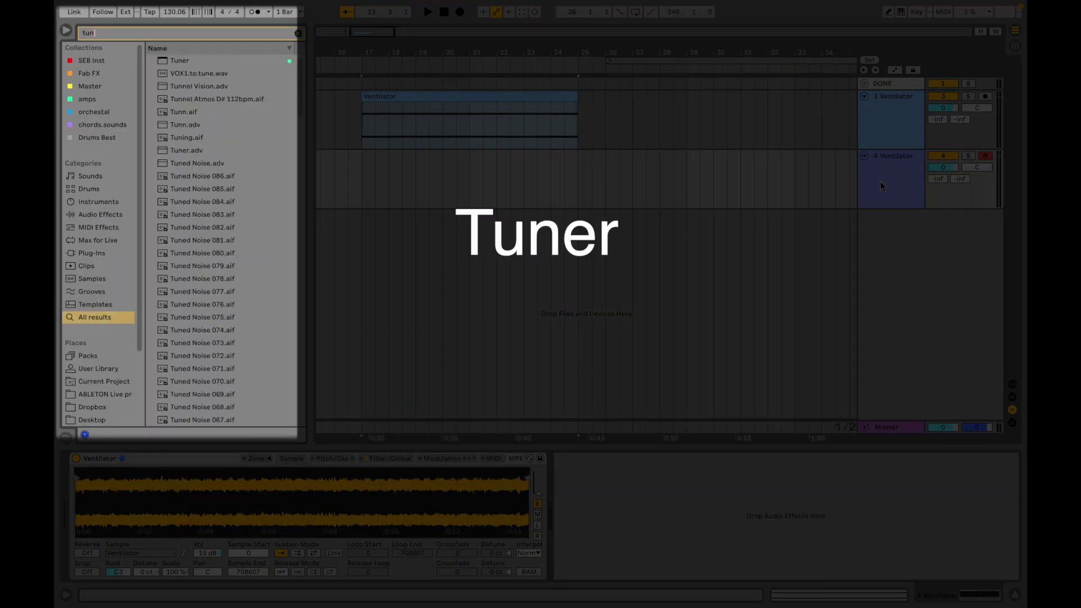
double_click(185, 60)
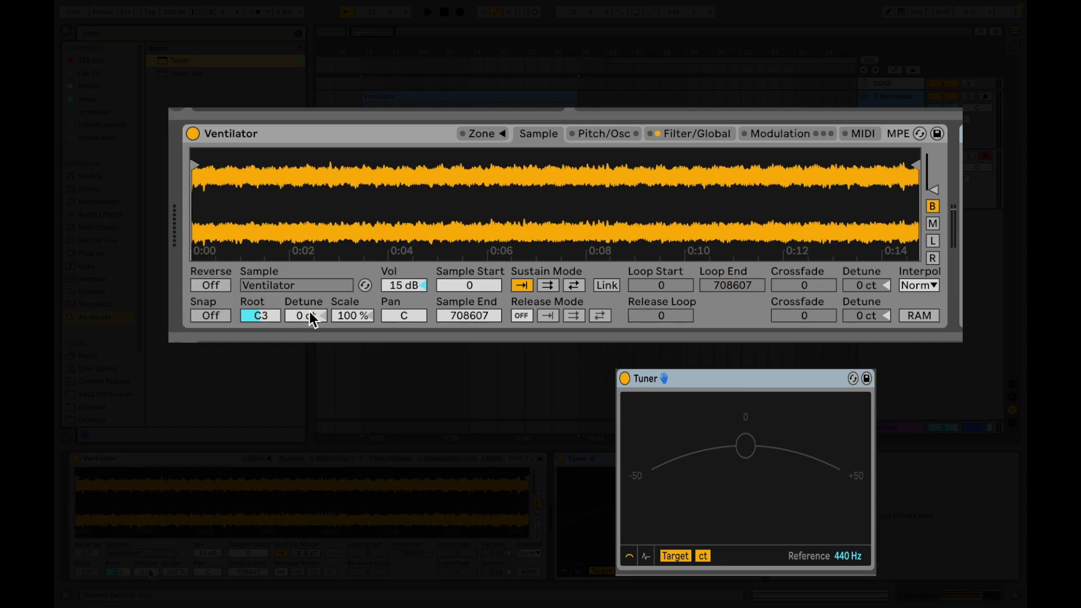
left_click_drag(309, 312, 309, 304)
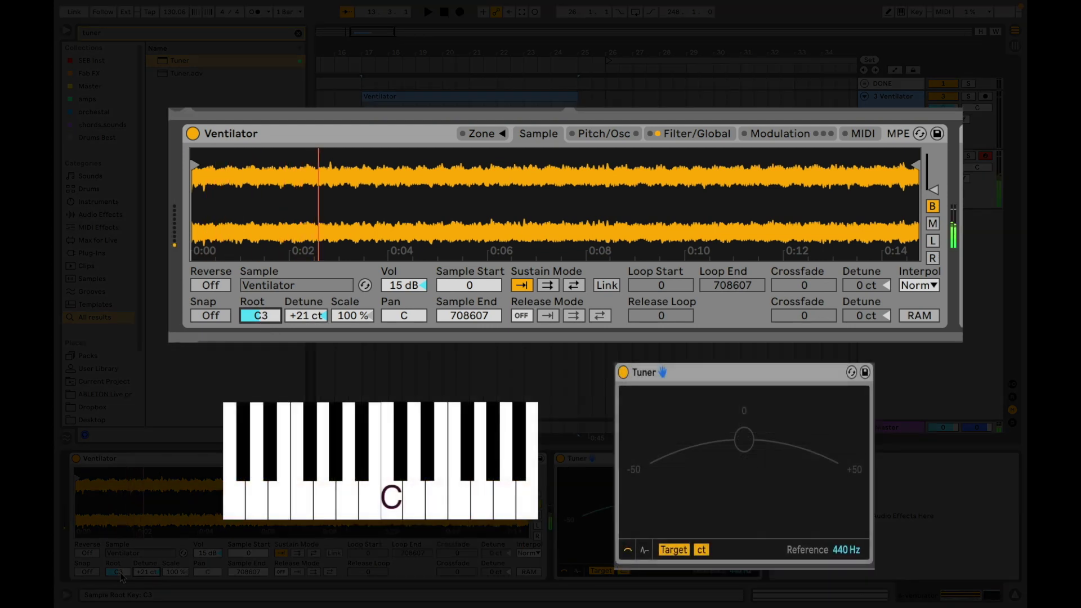
- Set the sample's Root to G#2 and its Detune to +23 ct
left_click_drag(119, 571, 119, 586)
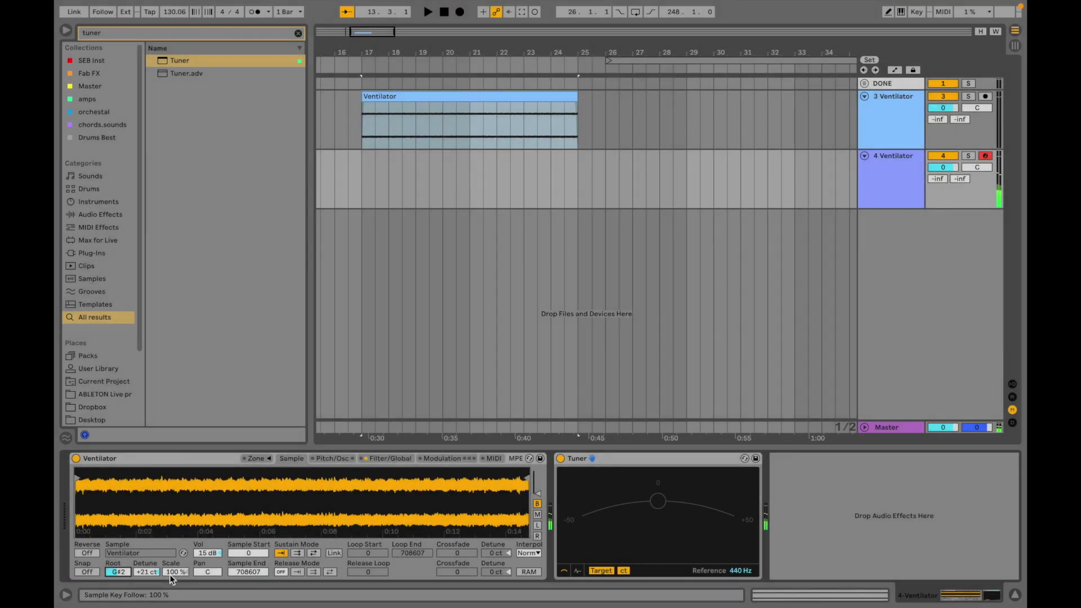
left_click(146, 571)
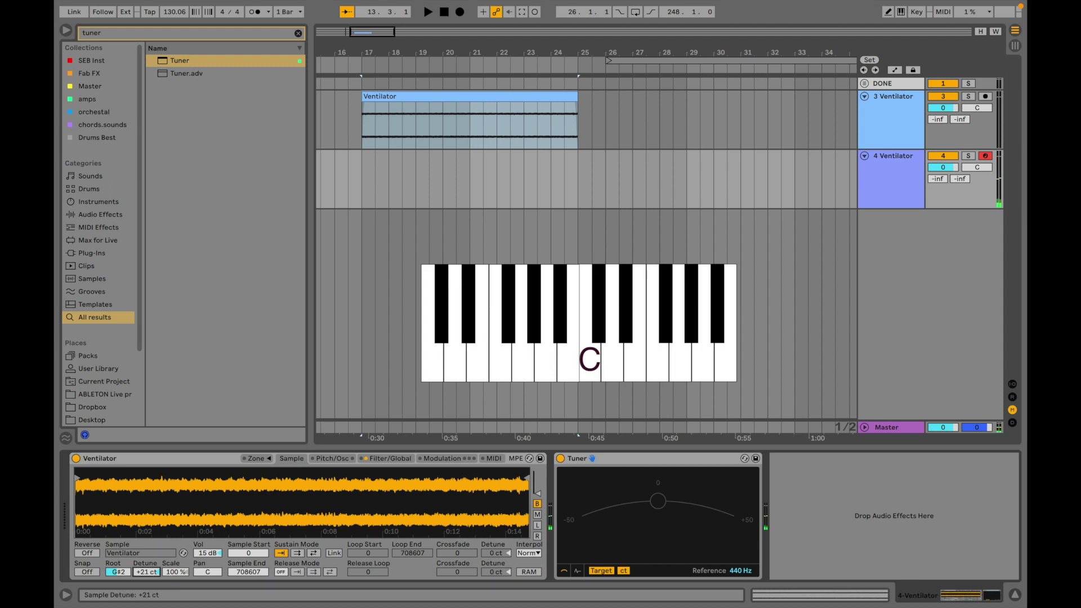
key("Up")
key("Up")
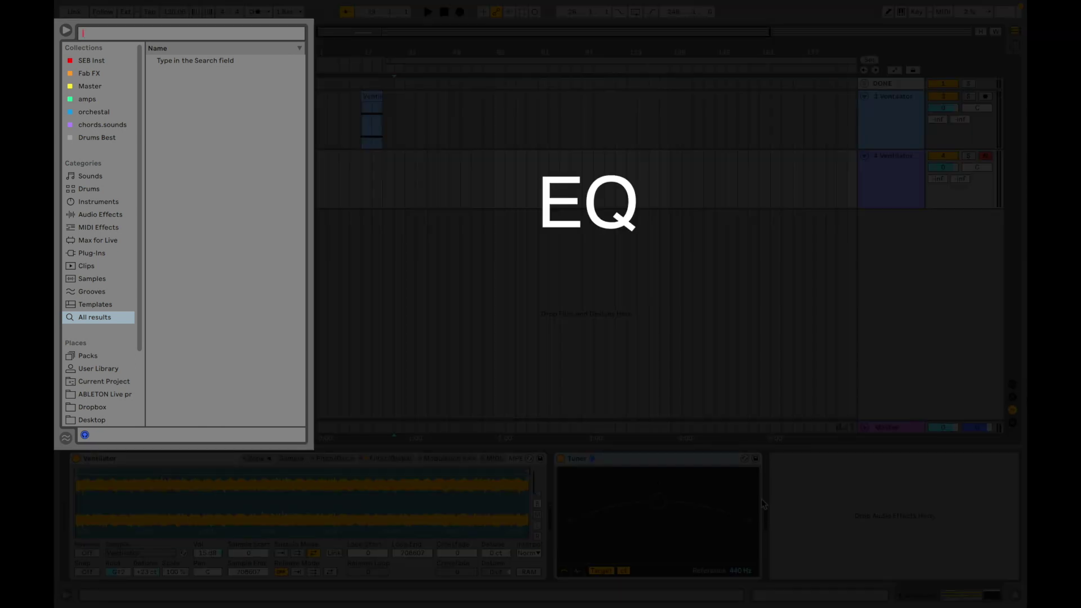
- Search 'eq' and add EQ Eight after the Tuner on the 4 Ventilator track
type("eq")
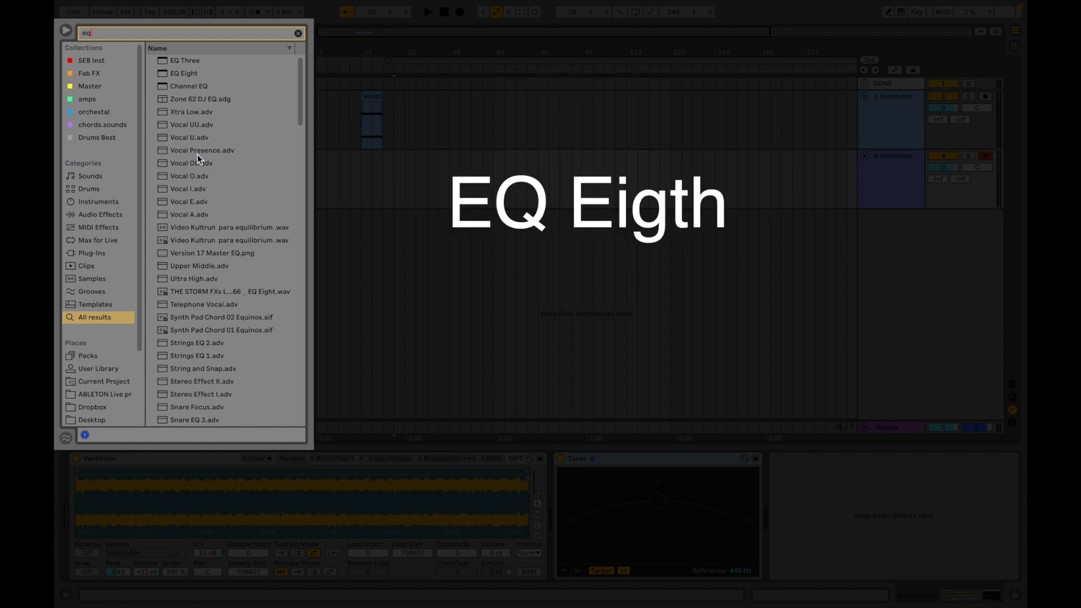
double_click(170, 73)
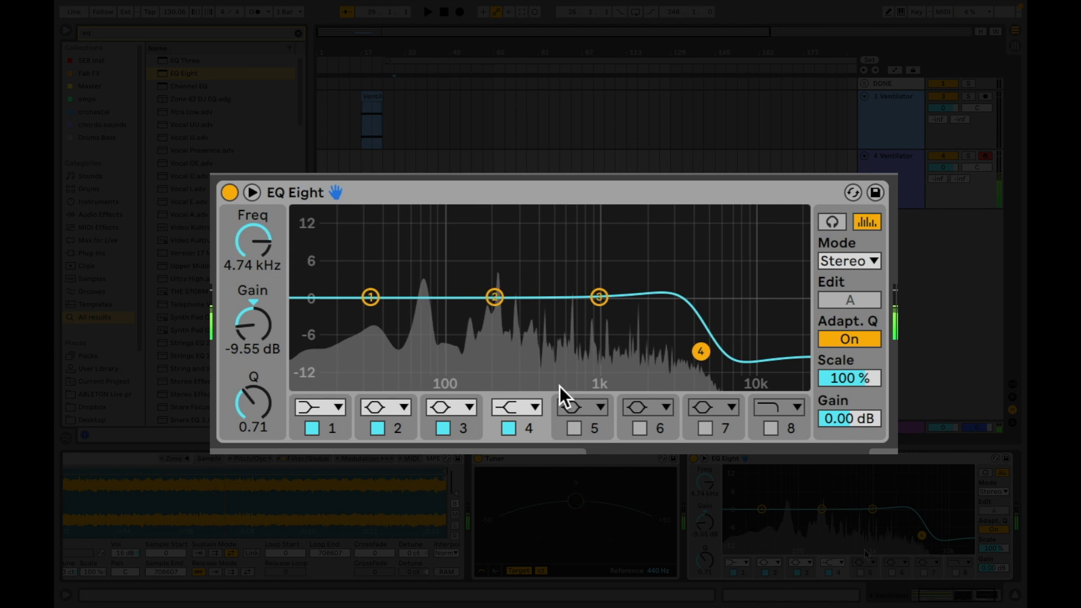
- Make EQ band 4 a low pass and lower its cutoff to around 1.4–1.7 kHz
left_click(837, 561)
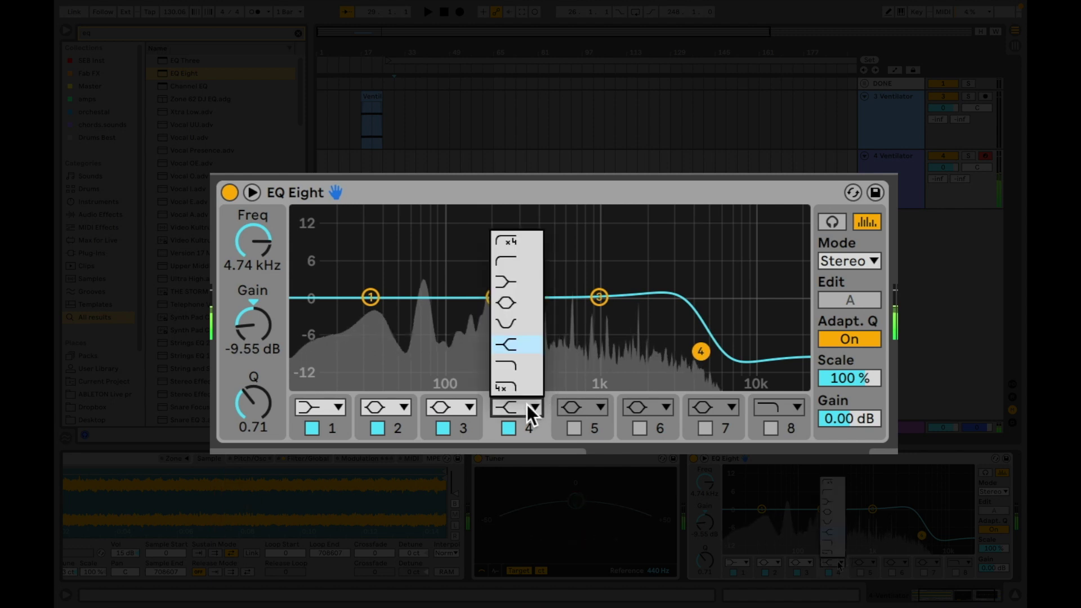
left_click(514, 376)
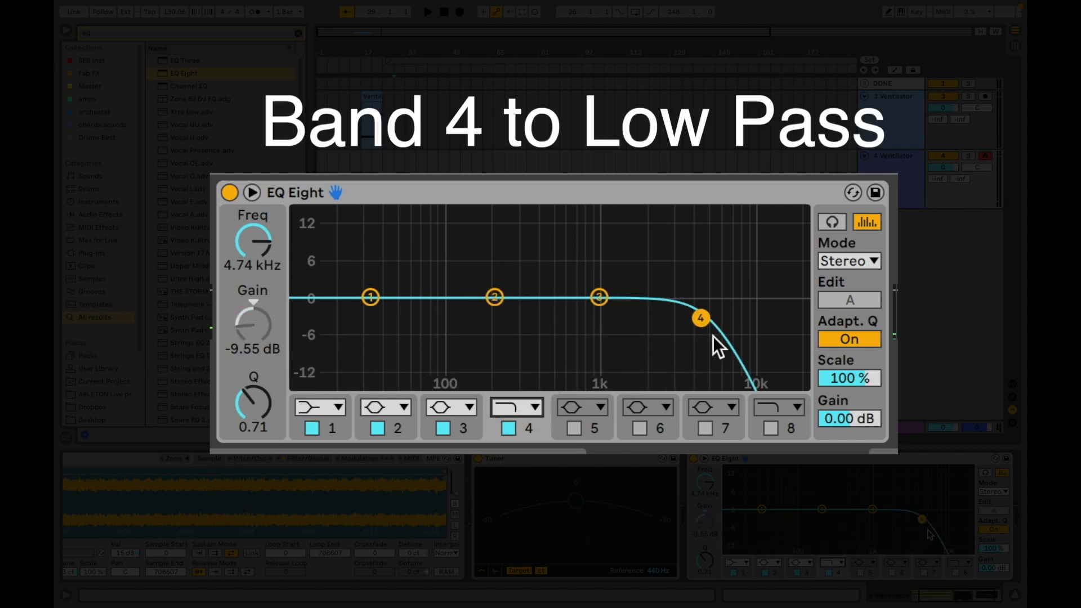
left_click_drag(699, 317, 681, 318)
left_click_drag(913, 518, 882, 521)
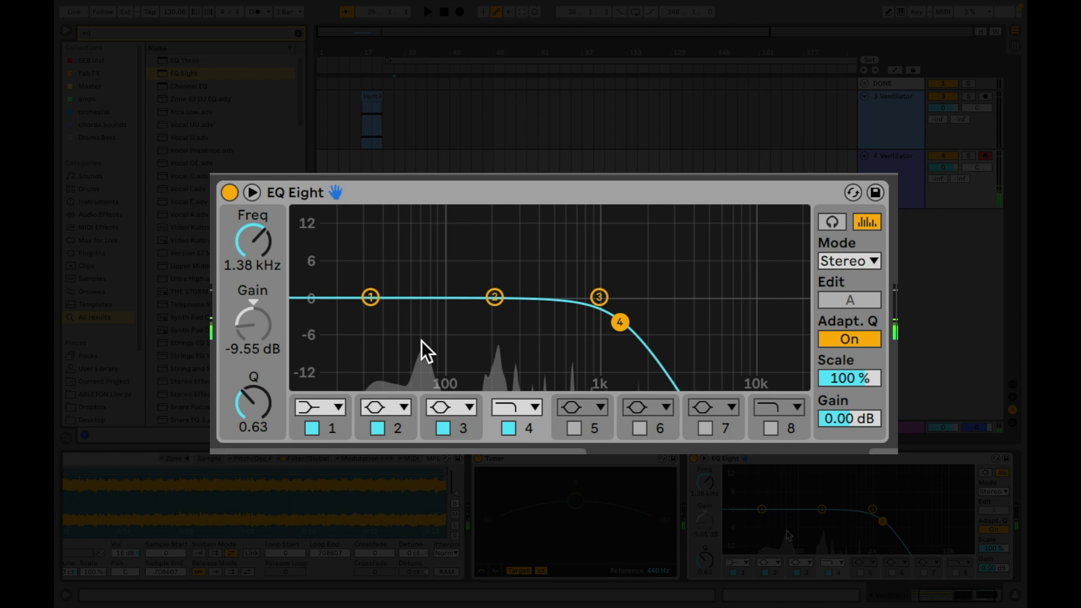
- Make EQ band 1 a high pass with its cutoff near 104 Hz
left_click(742, 563)
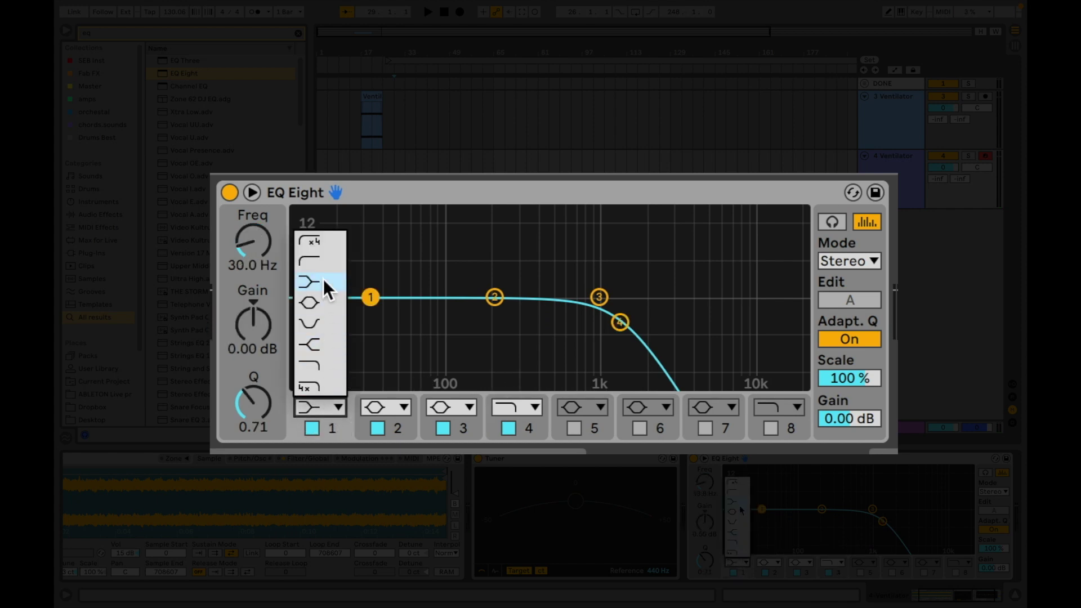
left_click(319, 258)
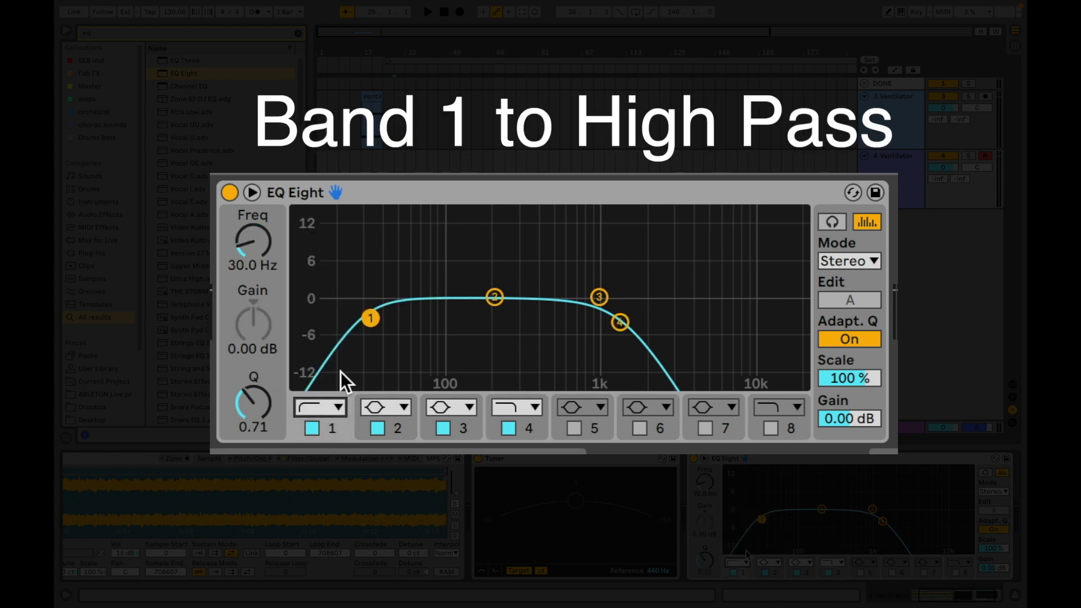
left_click_drag(368, 318, 450, 310)
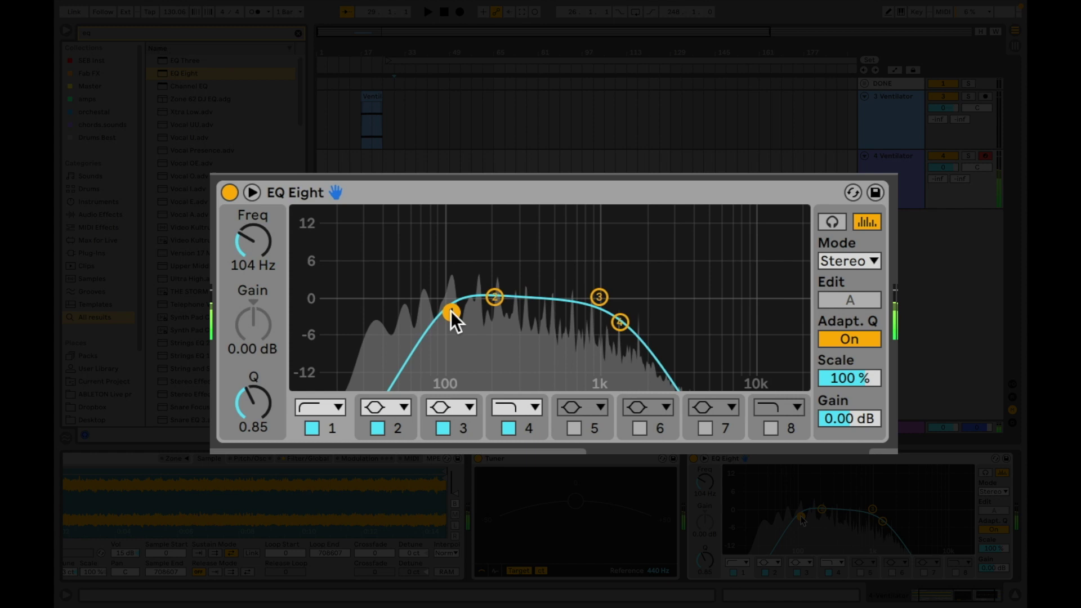
- Switch off EQ bands 2 and 3, keeping the Tuner in the chain
left_click(513, 462)
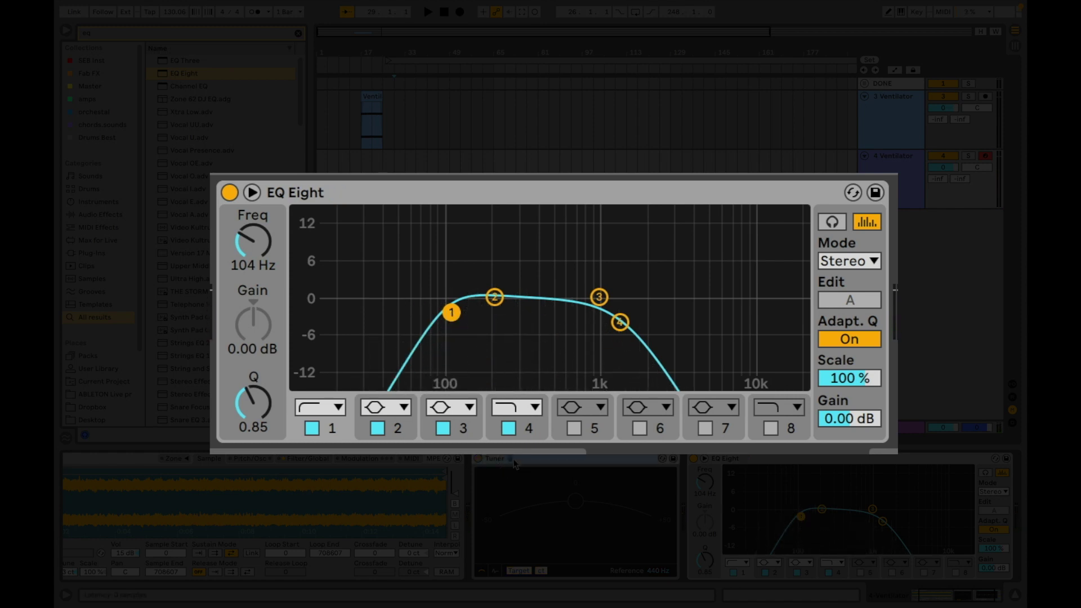
key("Delete")
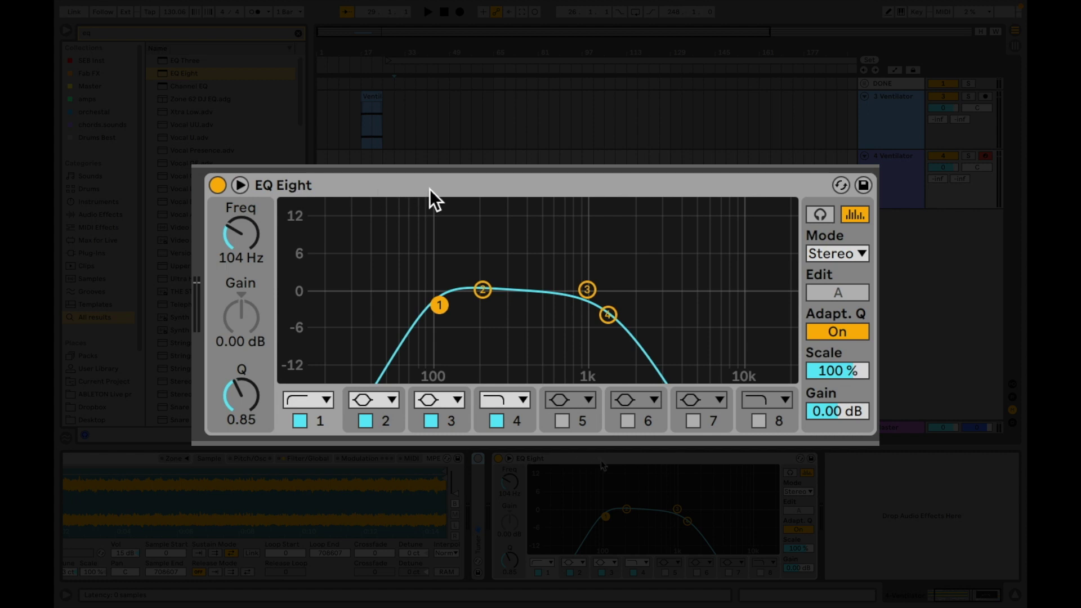
key("ctrl+z")
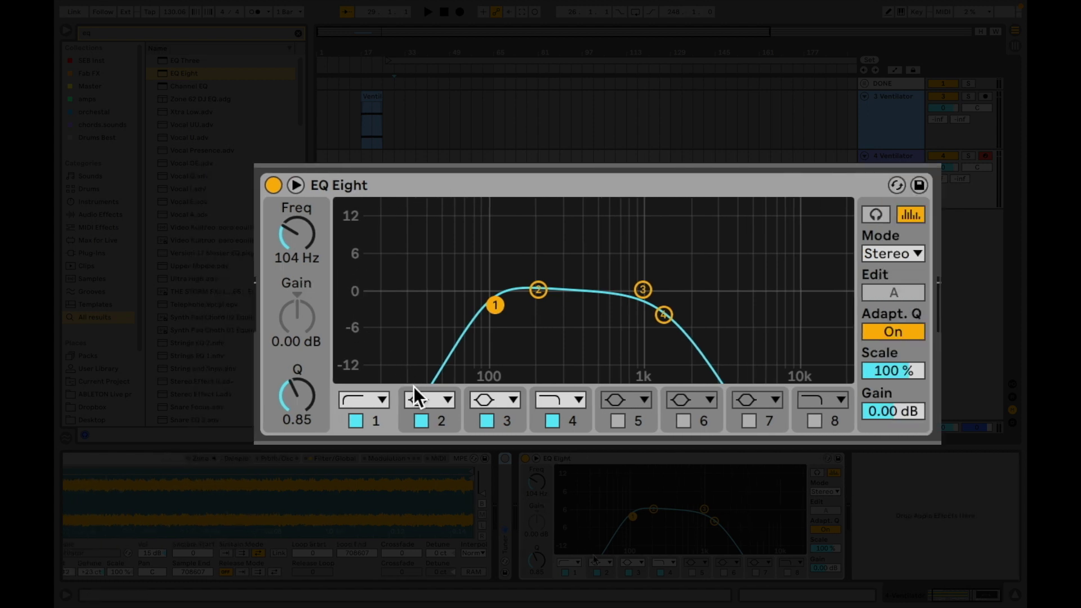
left_click(596, 572)
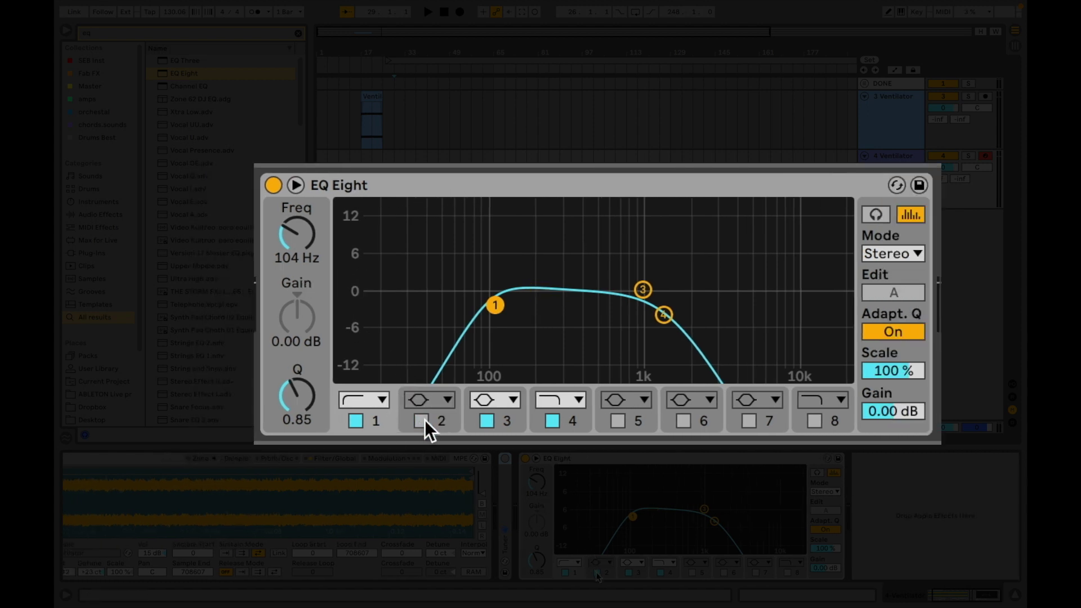
left_click(628, 572)
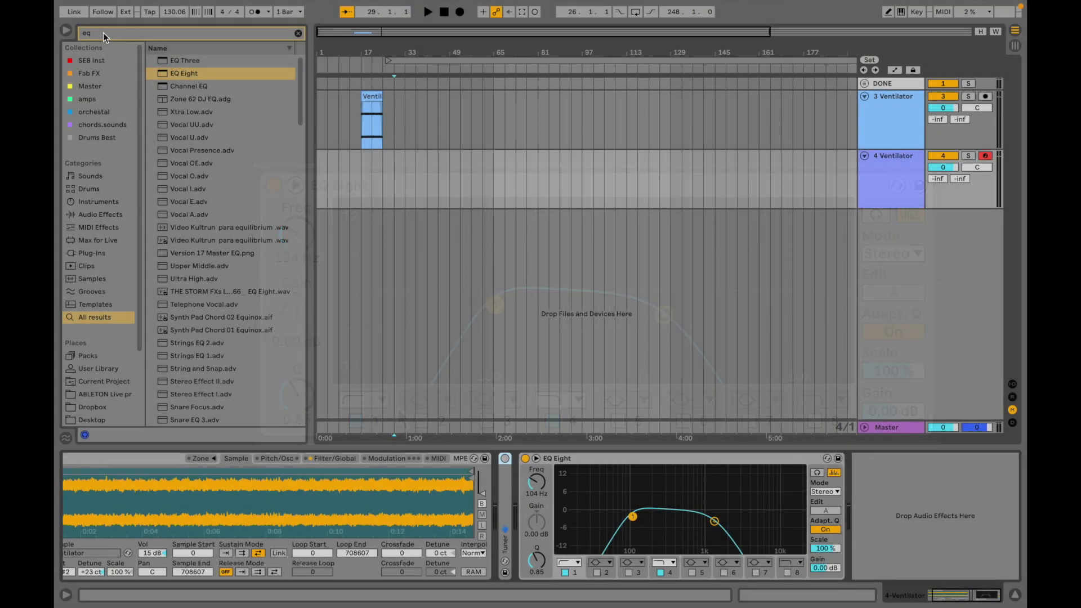
- Search 'rev' and add a Reverb after EQ Eight
left_click(103, 32)
type("rev")
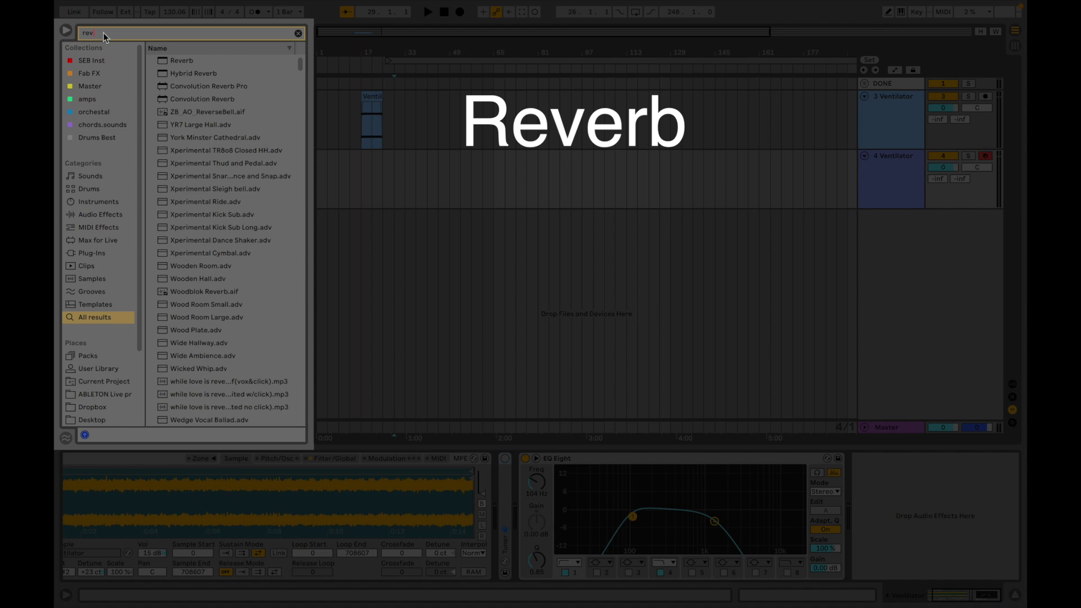
left_click(160, 60)
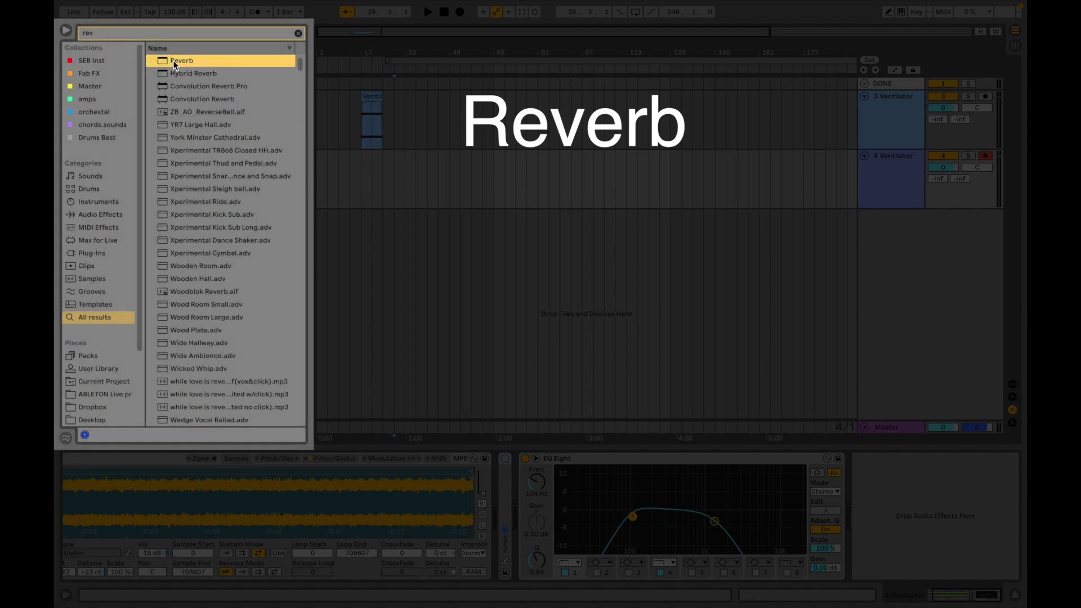
double_click(174, 60)
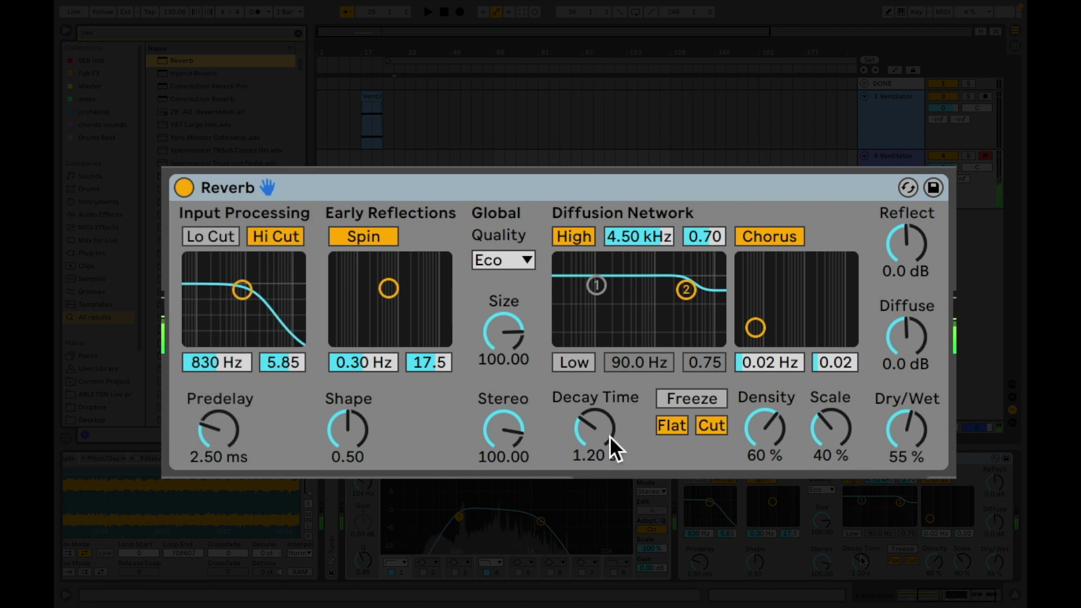
- Lengthen the Reverb decay to about 11.8 s and set Dry/Wet to 76%
mouse_move(609, 436)
left_mouse_down()
mouse_move(595, 416)
mouse_move(595, 425)
left_mouse_up()
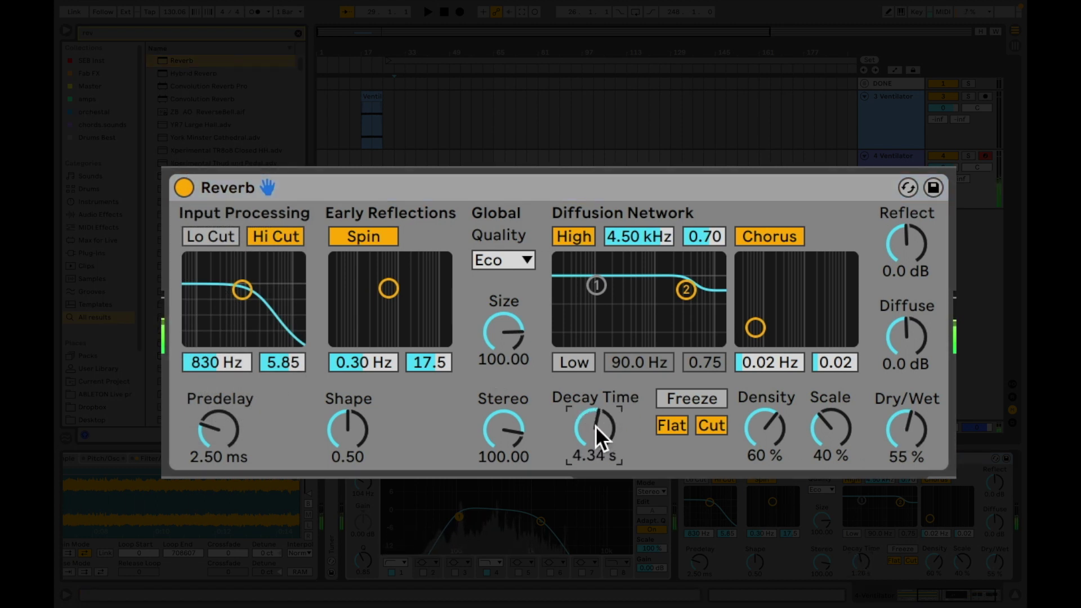
mouse_move(910, 448)
left_mouse_down()
mouse_move(910, 407)
mouse_move(910, 429)
left_mouse_up()
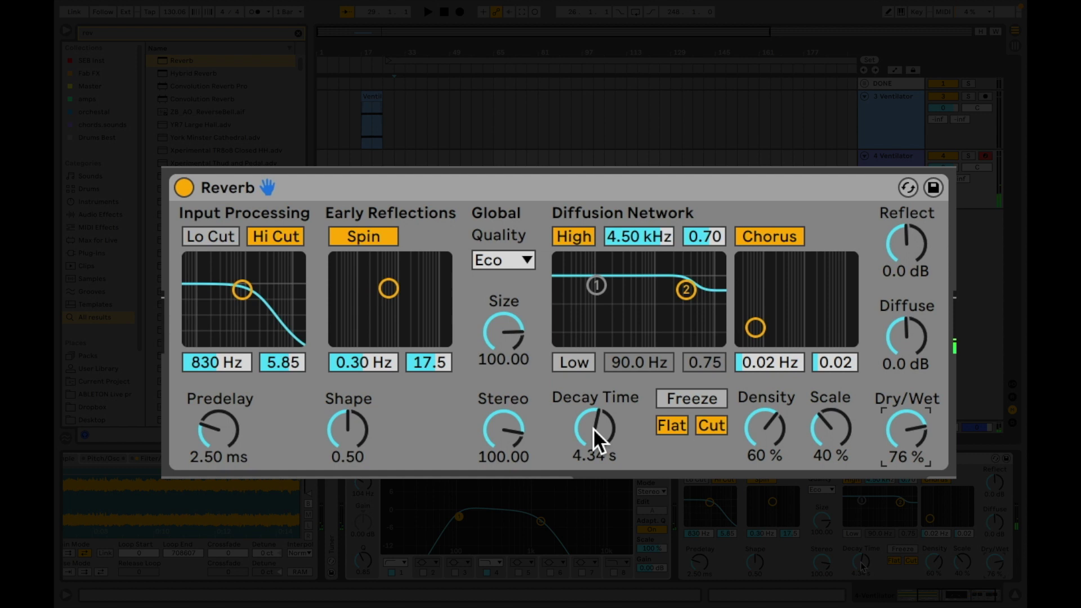
mouse_move(593, 428)
left_mouse_down()
mouse_move(592, 442)
mouse_move(593, 406)
mouse_move(590, 425)
left_mouse_up()
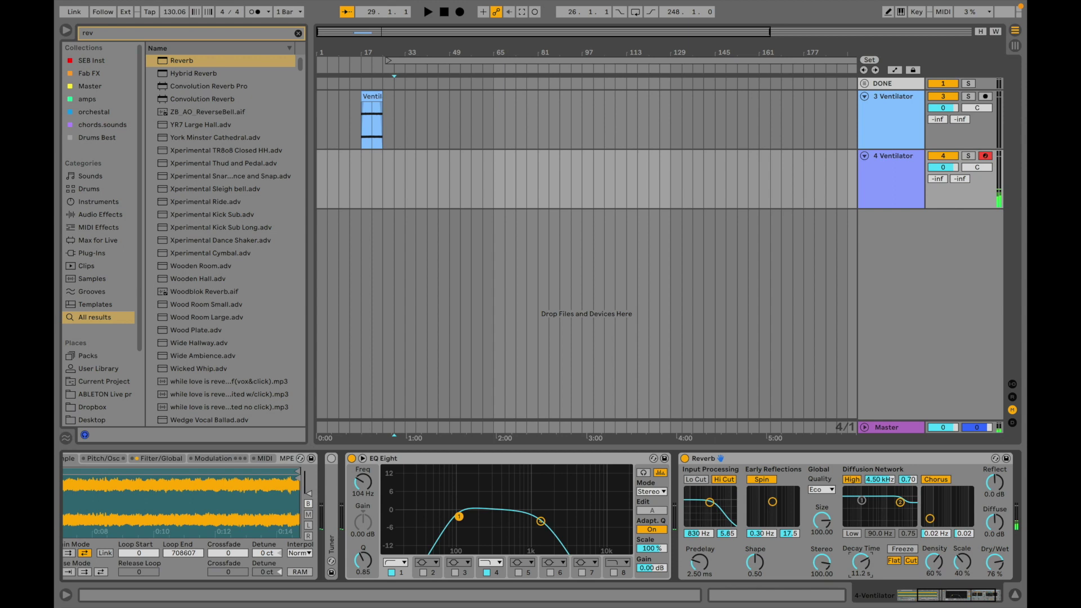
- Turn on the Ventilator Sampler's Sustain Mode loop so it loops across the whole sample
scroll(295, 466, "left", 3)
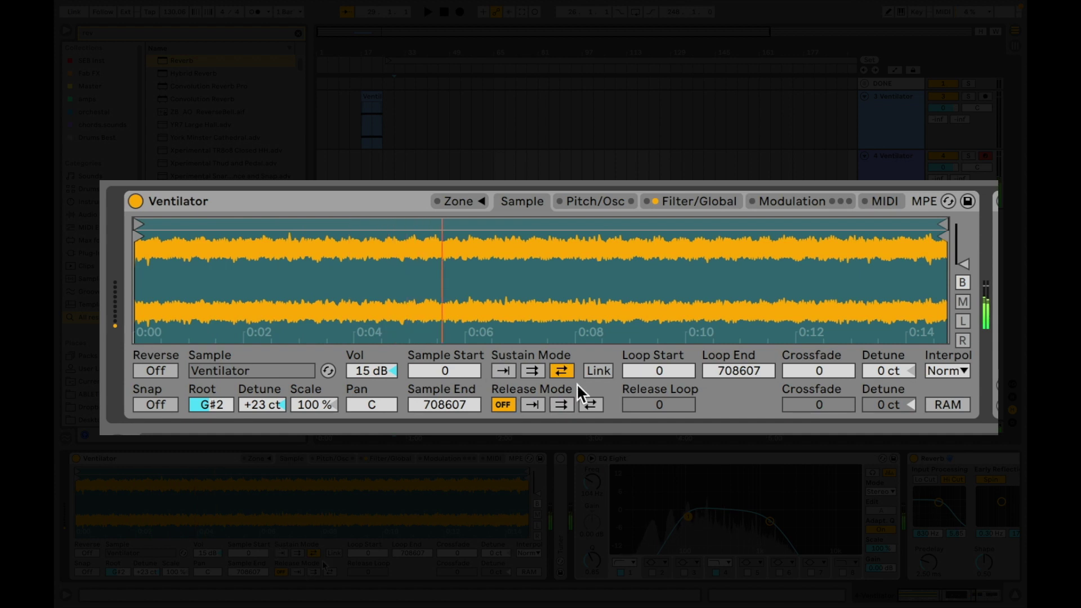
left_click(530, 371)
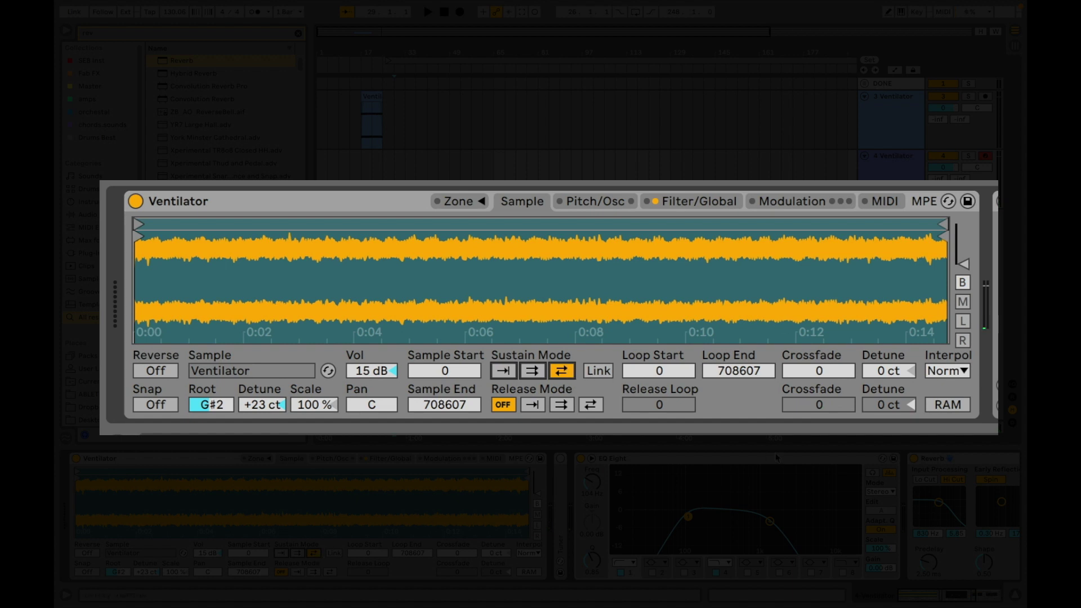
- Enable the Sampler's LFO 1 in the Modulation tab and raise its Pan amount
left_click(787, 204)
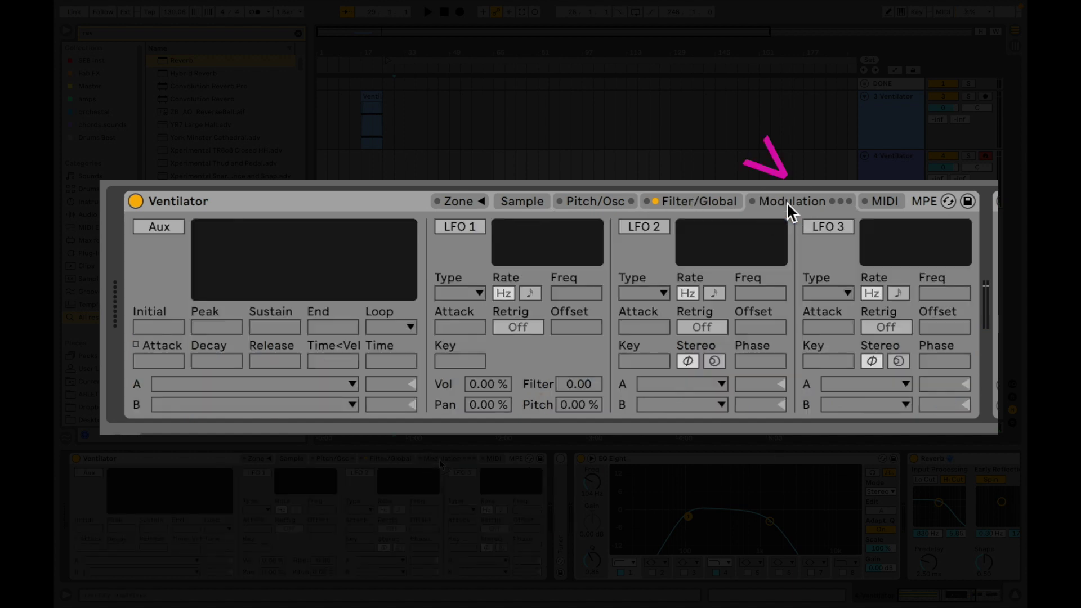
left_click(458, 224)
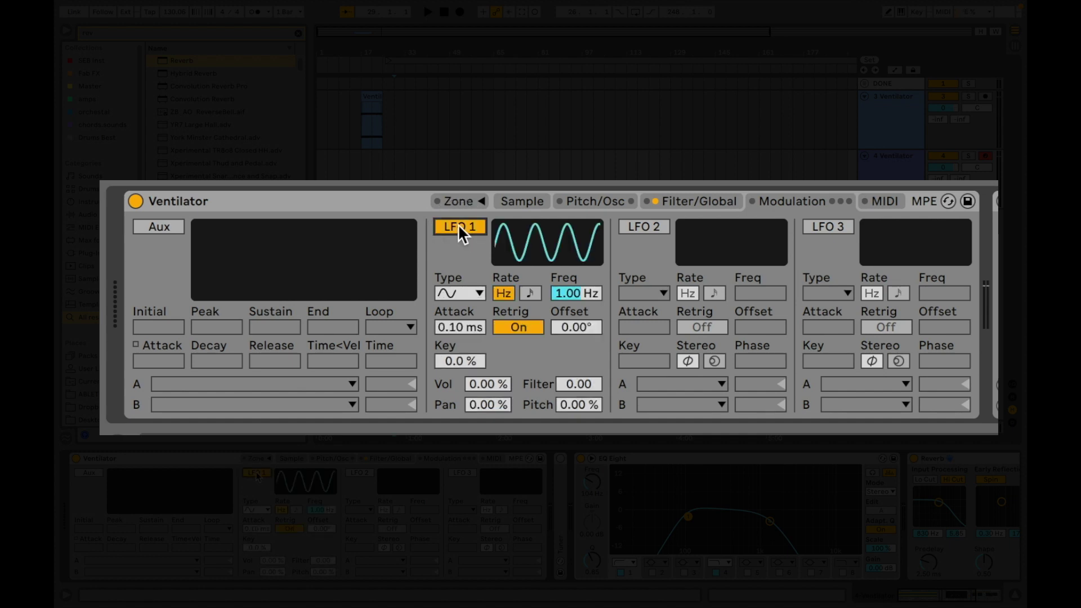
left_click(488, 403)
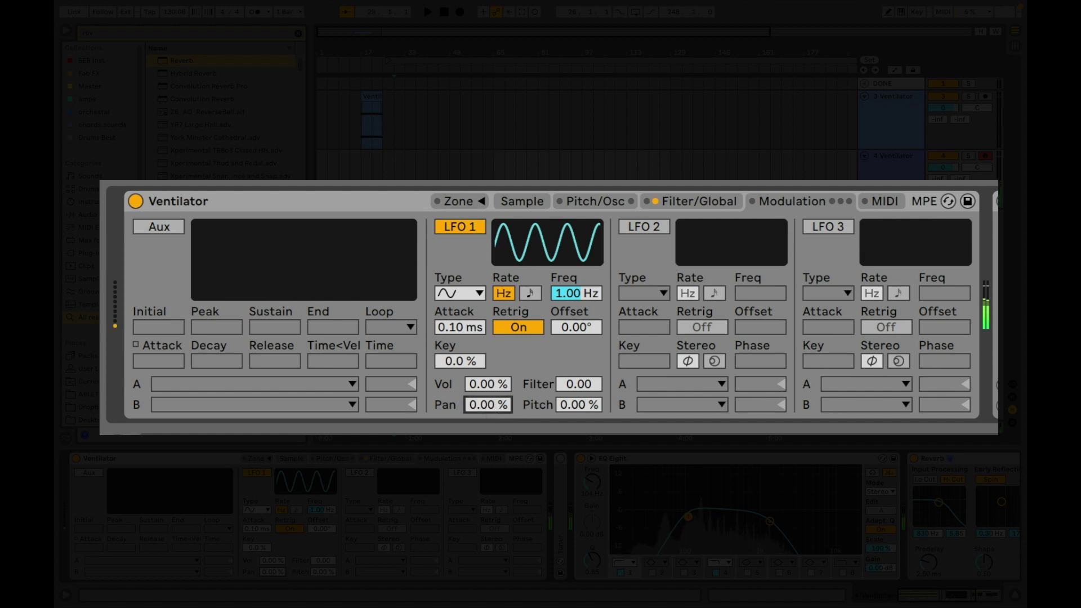
left_click_drag(487, 403, 488, 350)
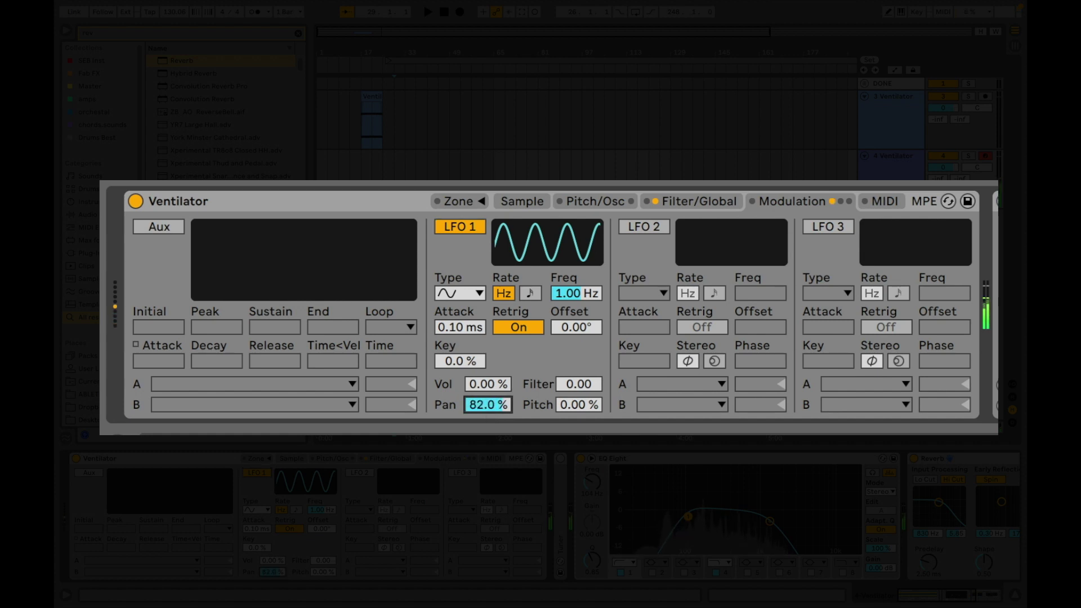
- Set LFO 1's rate to a slow value around 2 Hz and its Pan amount to 69.5 %
left_click(563, 293)
left_click_drag(562, 293, 563, 256)
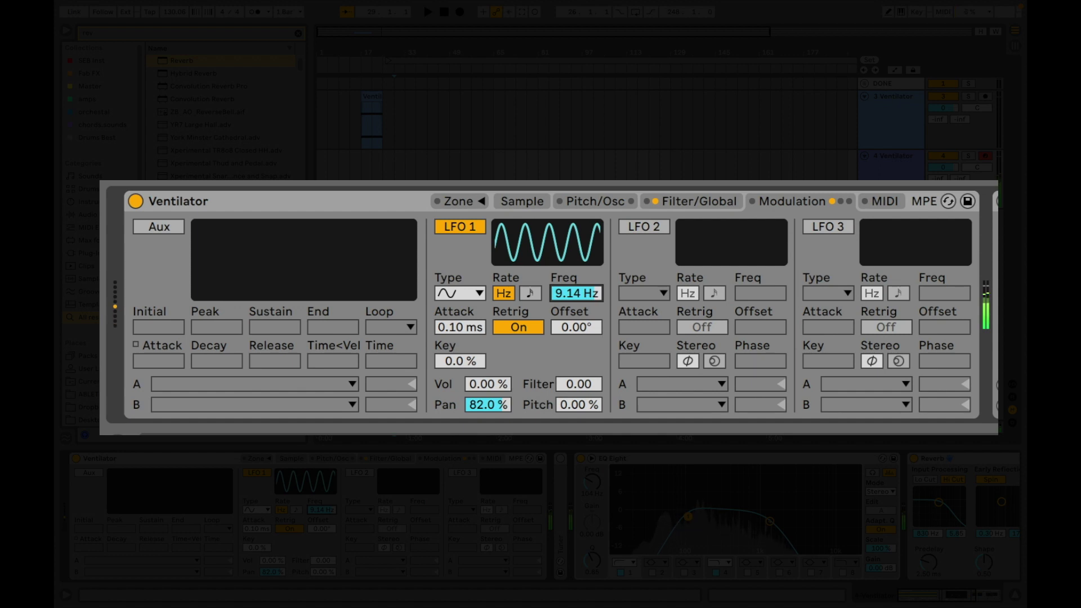
left_click_drag(563, 256, 575, 279)
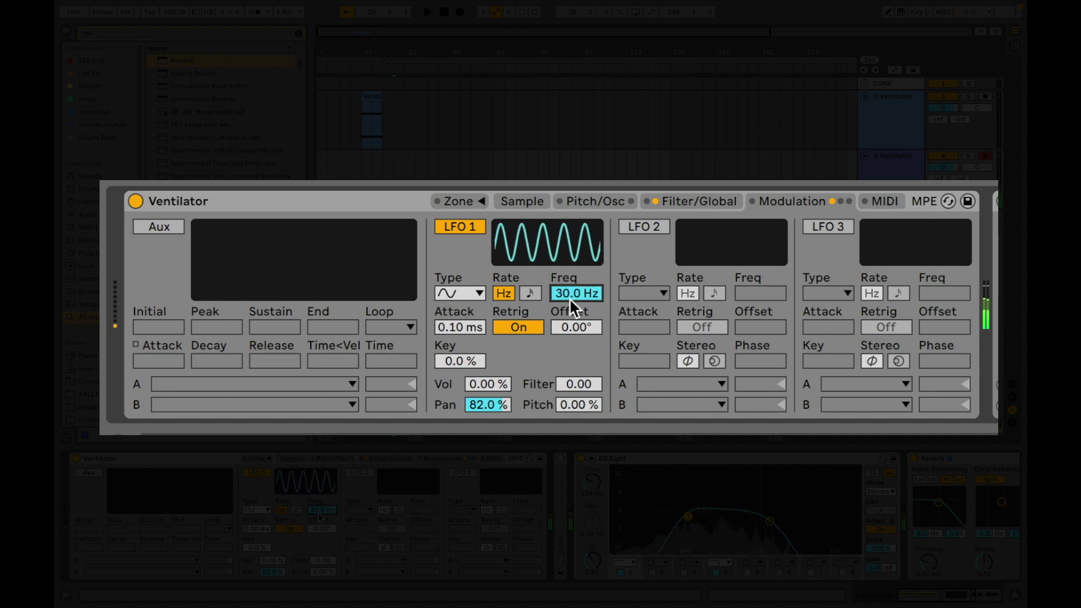
left_click_drag(487, 404, 490, 417)
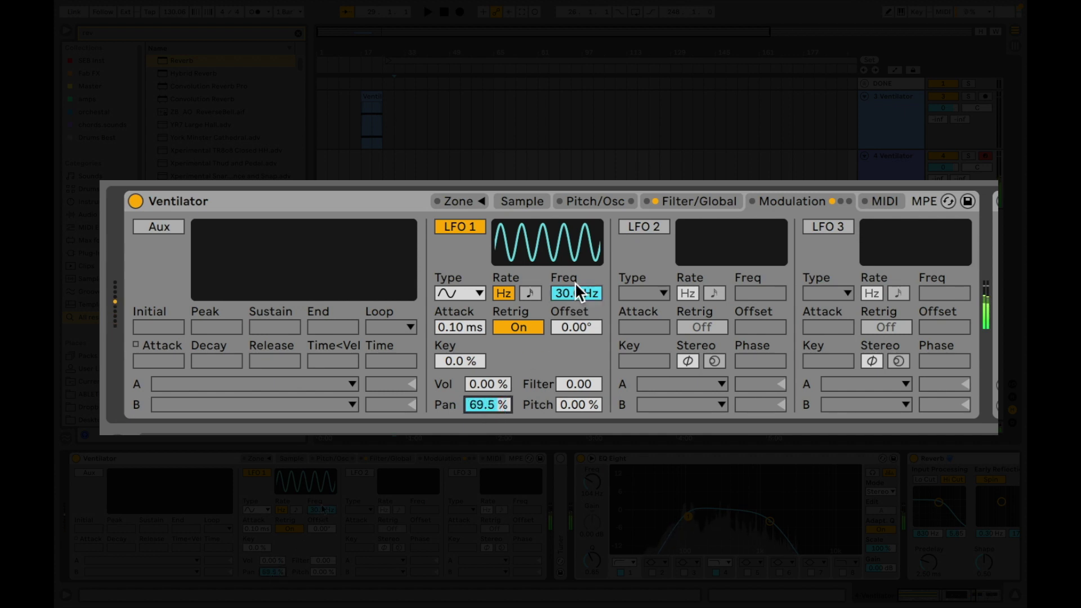
left_click_drag(580, 292, 579, 311)
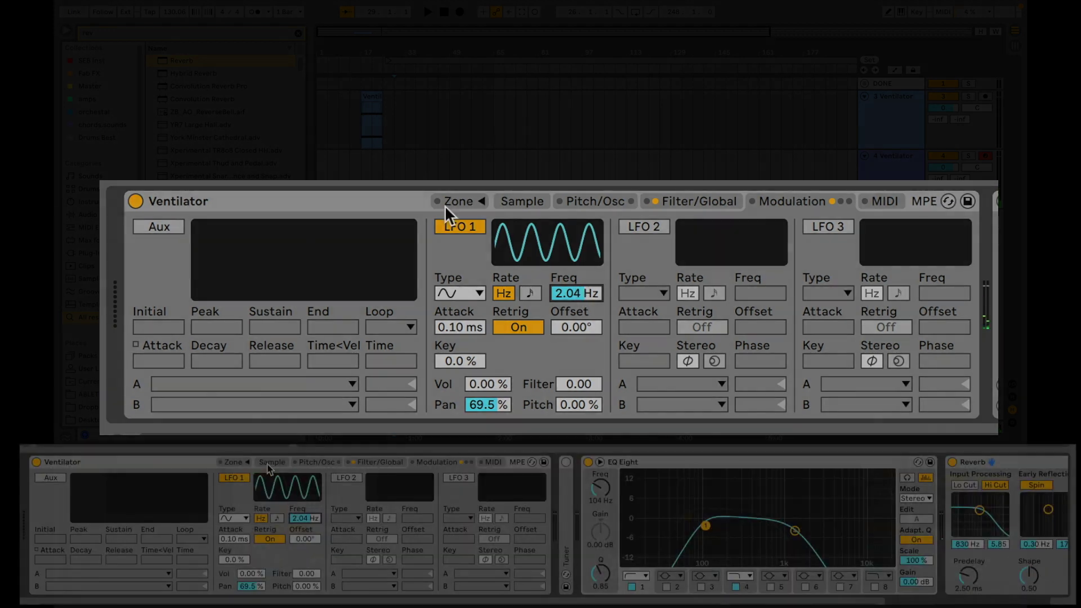
- Group the Sampler, EQ Eight and Reverb into an Instrument Rack with Cmd+G and show its macros
left_click(268, 465)
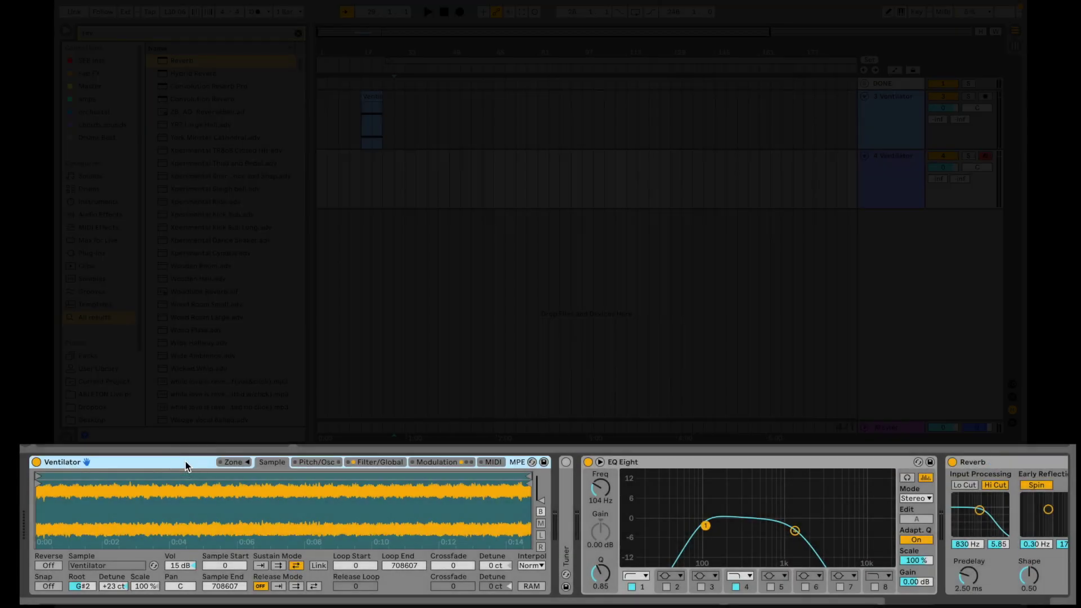
scroll(184, 461, "right", 6)
left_click(861, 463)
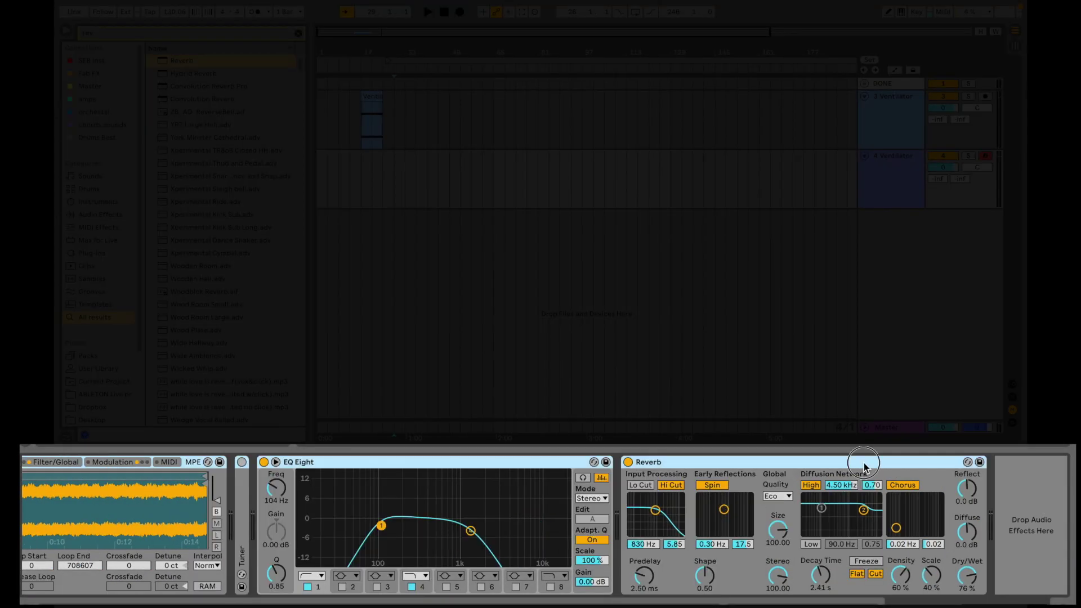
scroll(674, 523, "left", 6)
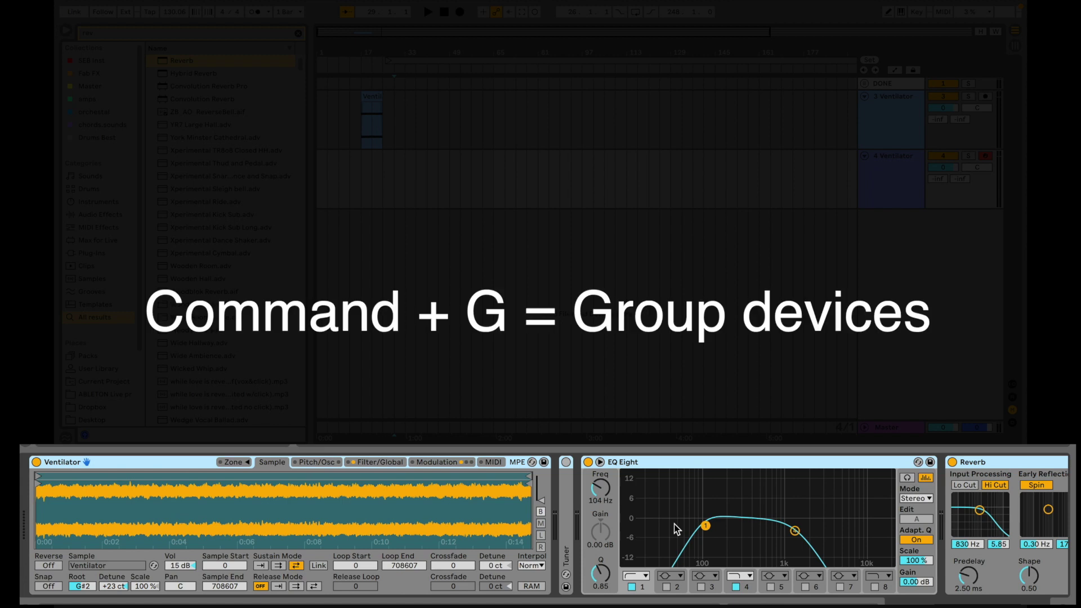
key("super+g")
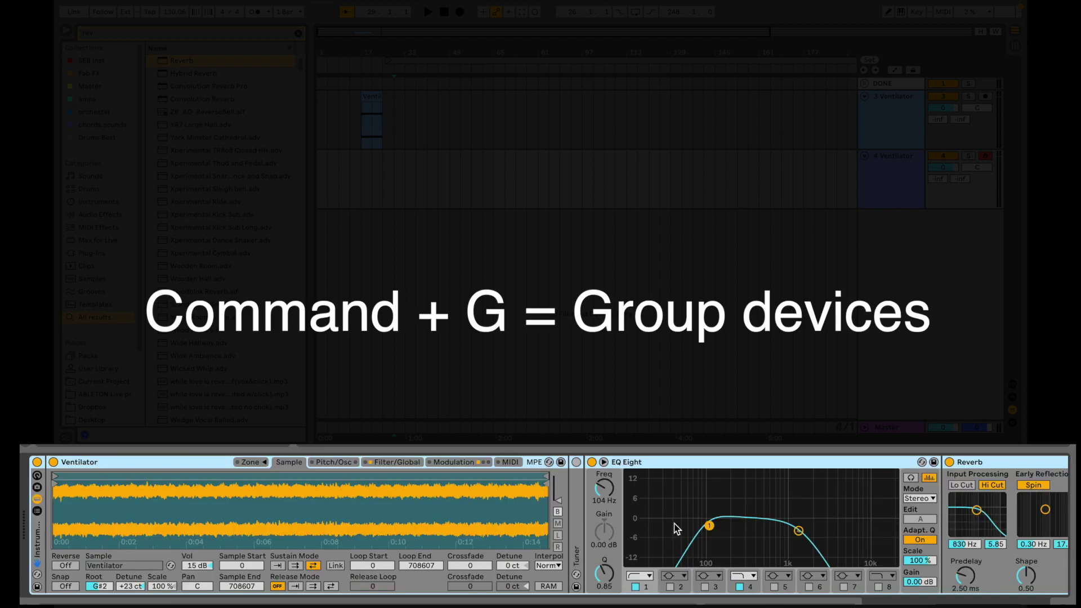
left_click(39, 476)
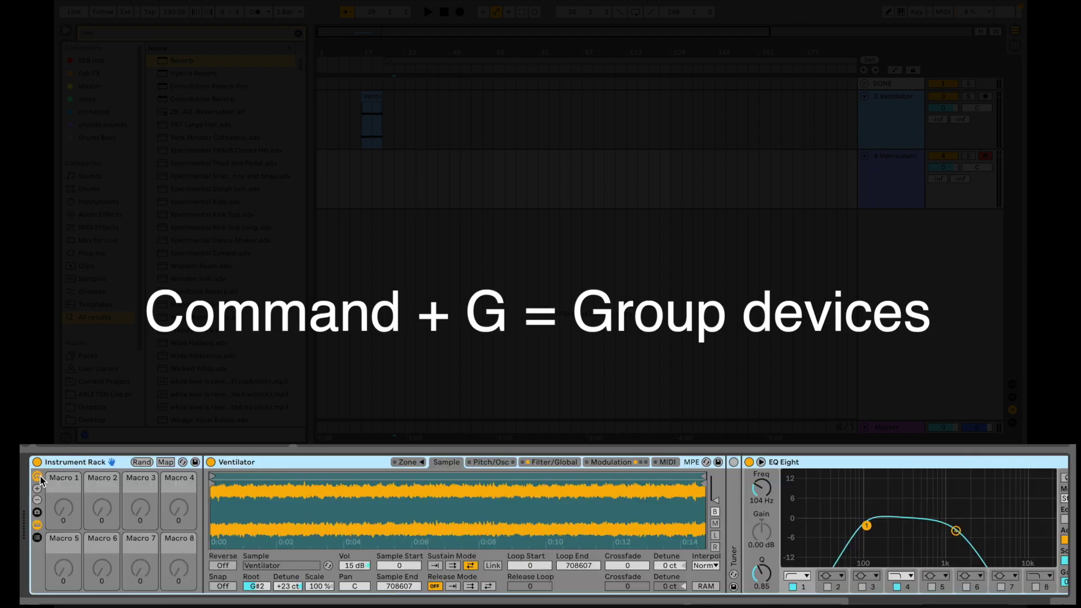
- Rename the rack to 'Air exhaust Pad'
right_click(75, 464)
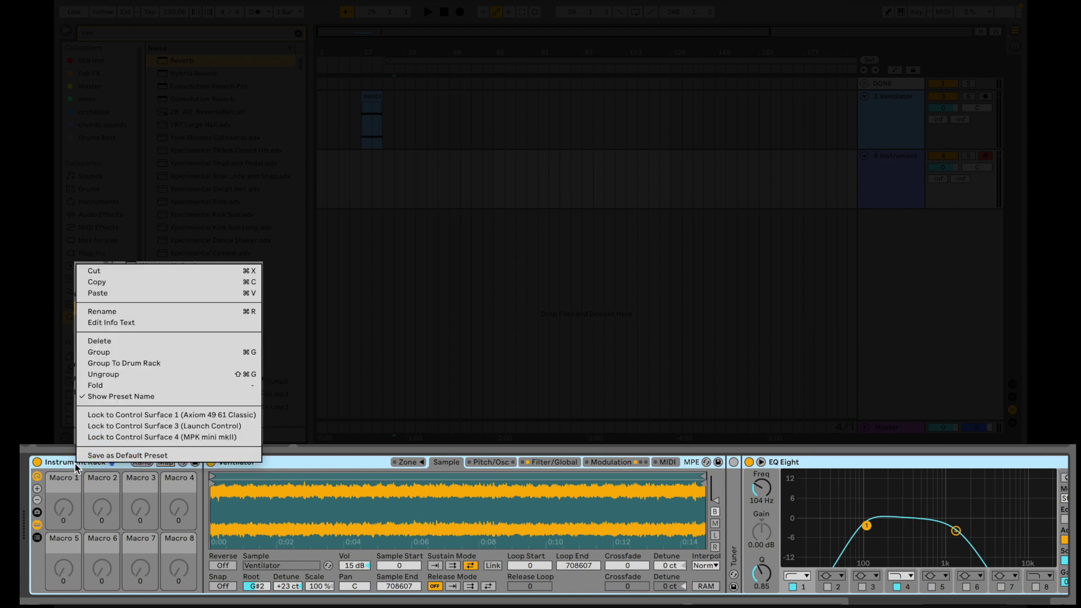
left_click(117, 311)
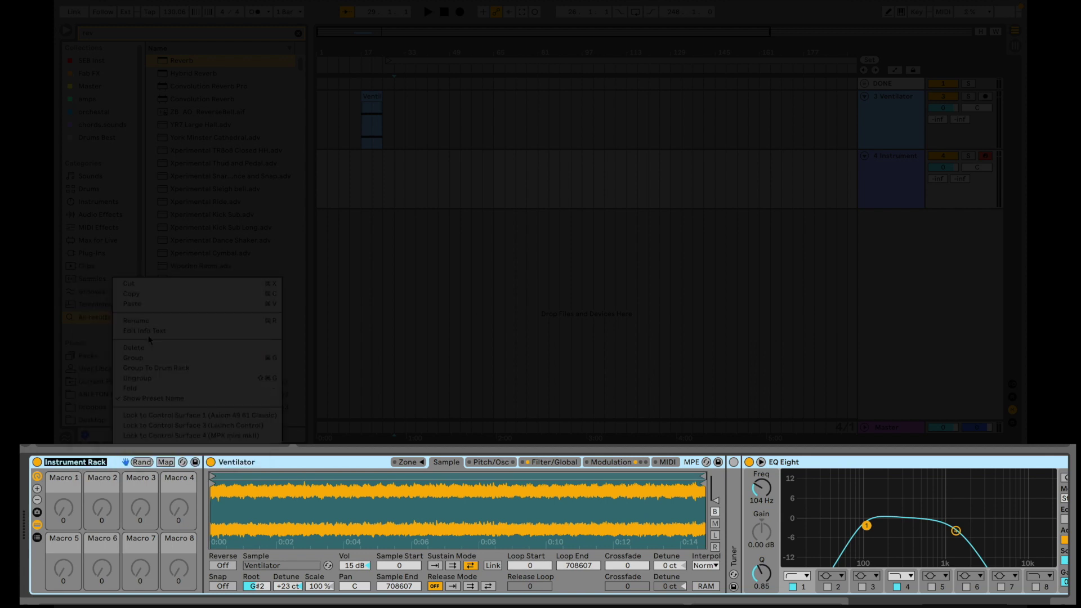
type("Ai")
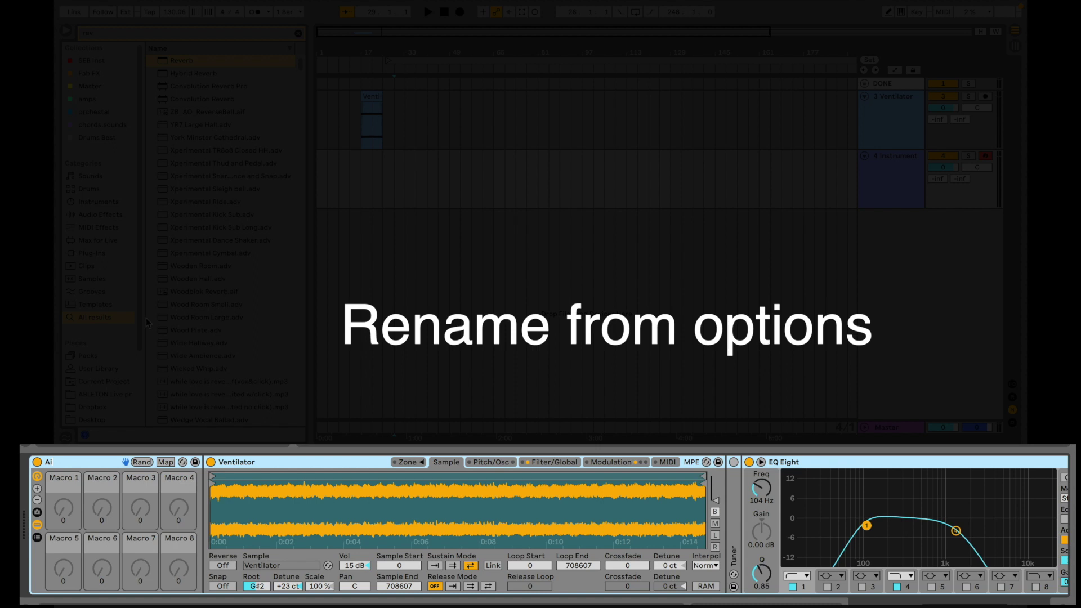
type("r ex")
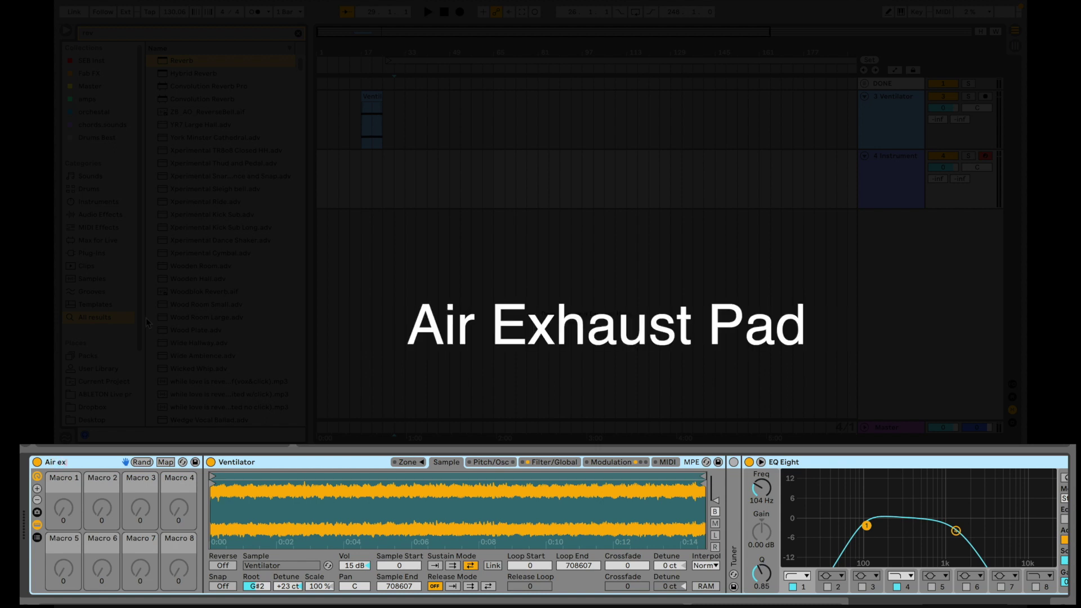
type("haust Pad")
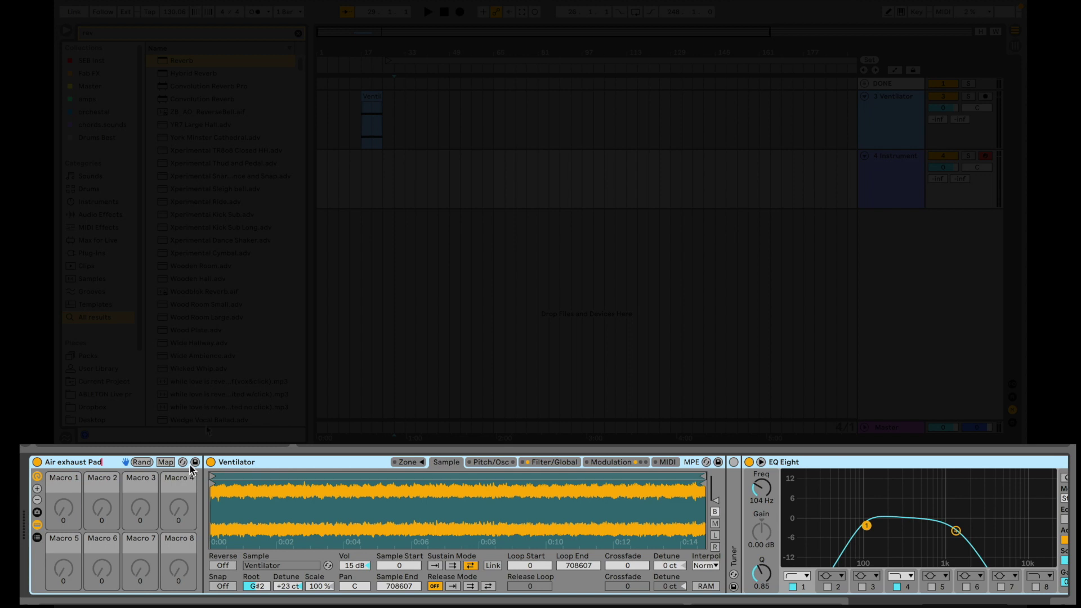
- Confirm the rack name, save it as preset 'Air exhaust Pad-2.adg', and hide the browser
key("Return")
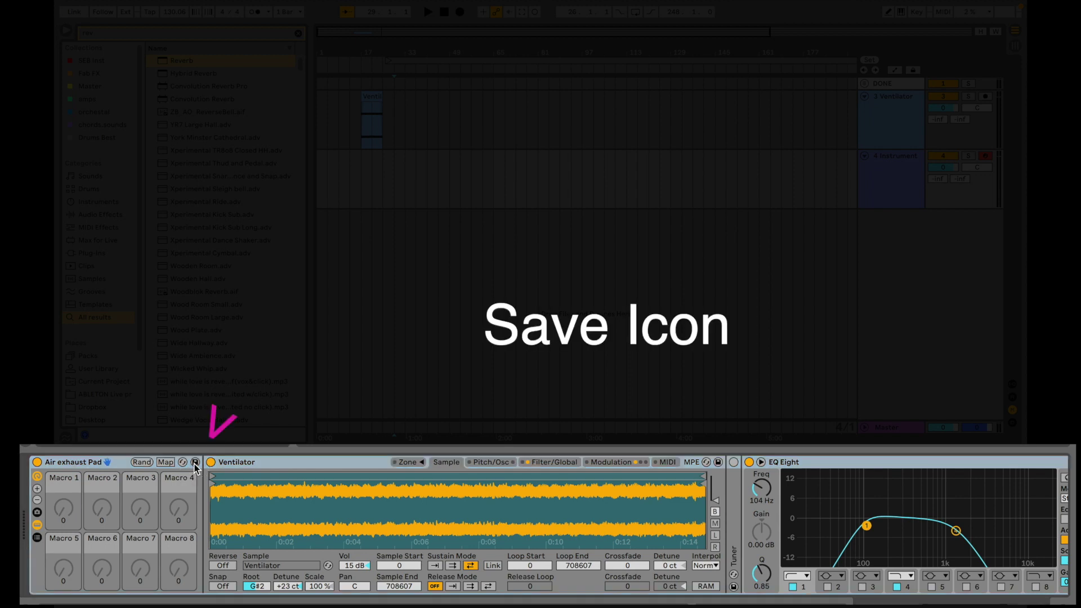
left_click(195, 466)
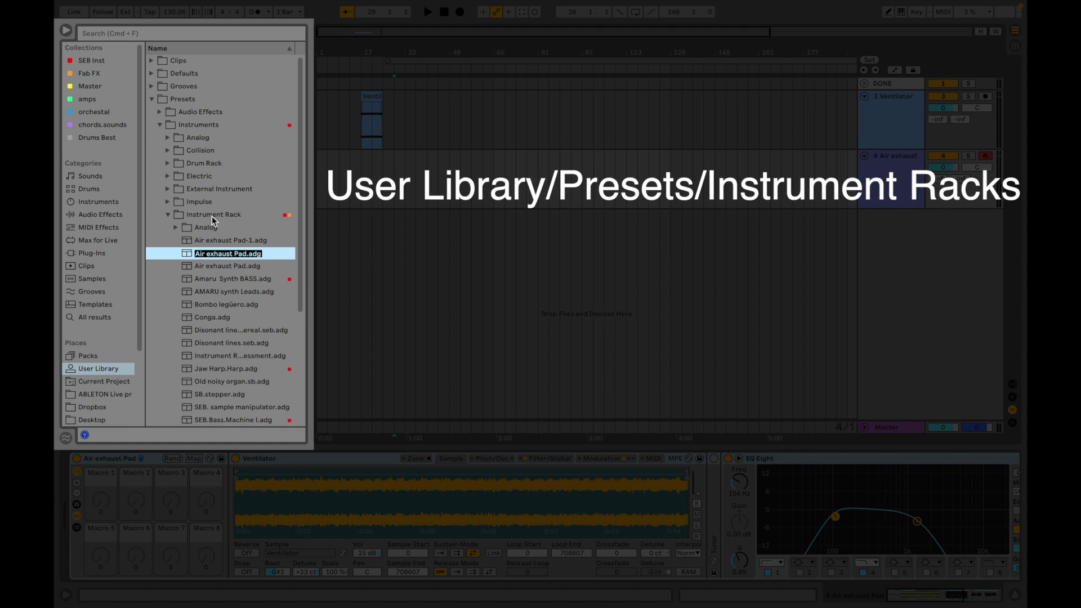
key("Return")
scroll(135, 254, "down", 1)
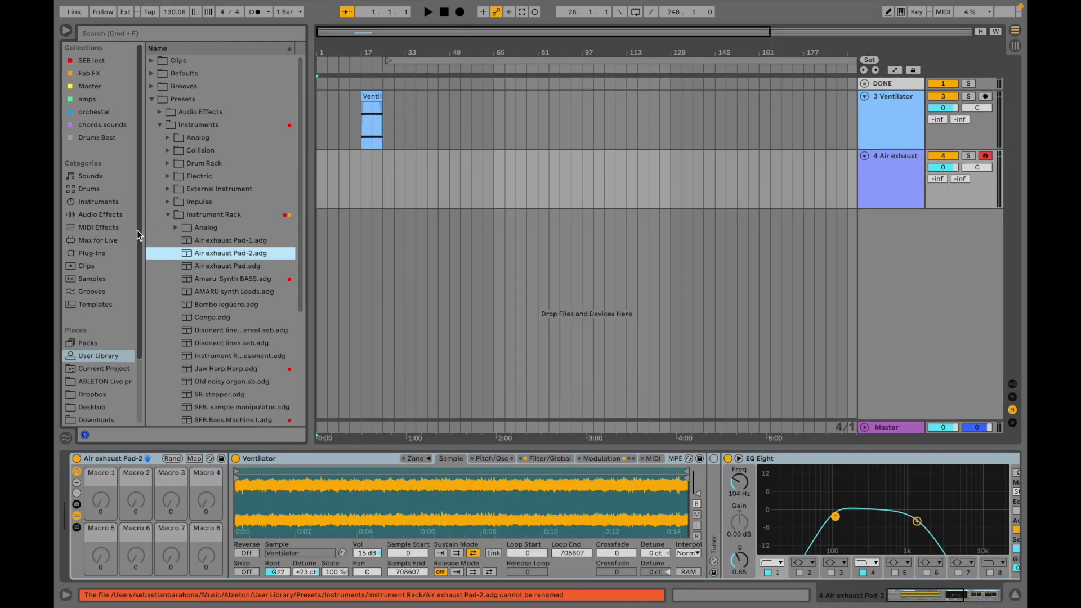
key("super+alt+b")
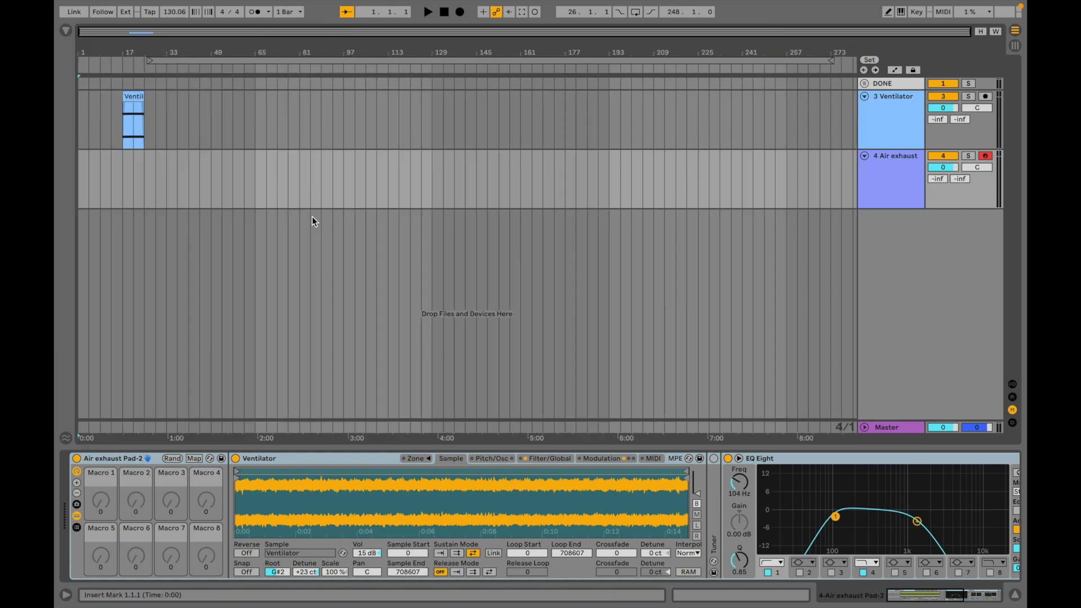